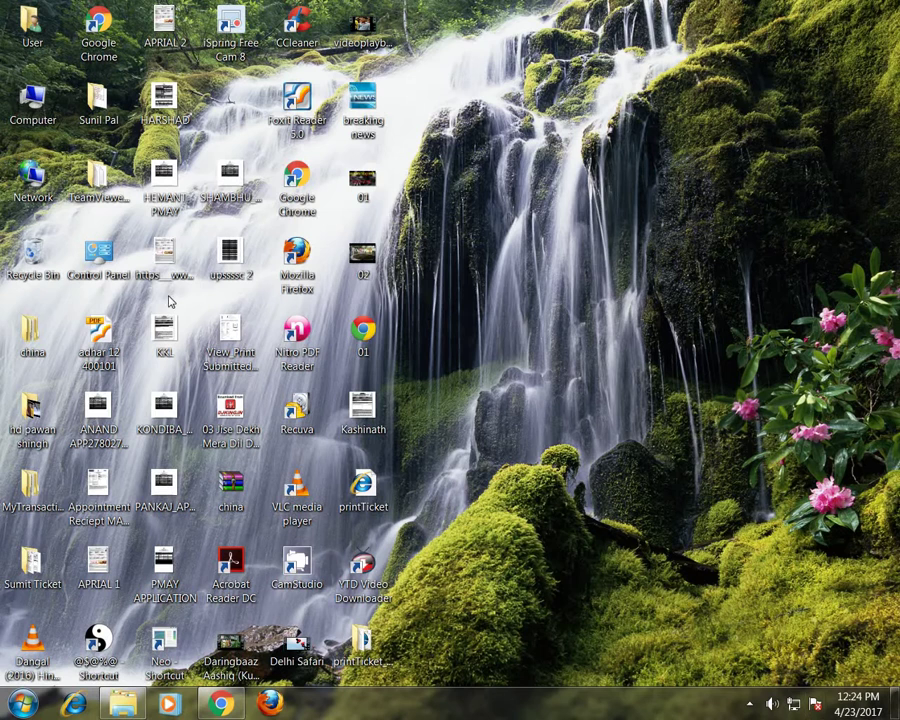
pyautogui.doubleClick(107, 22)
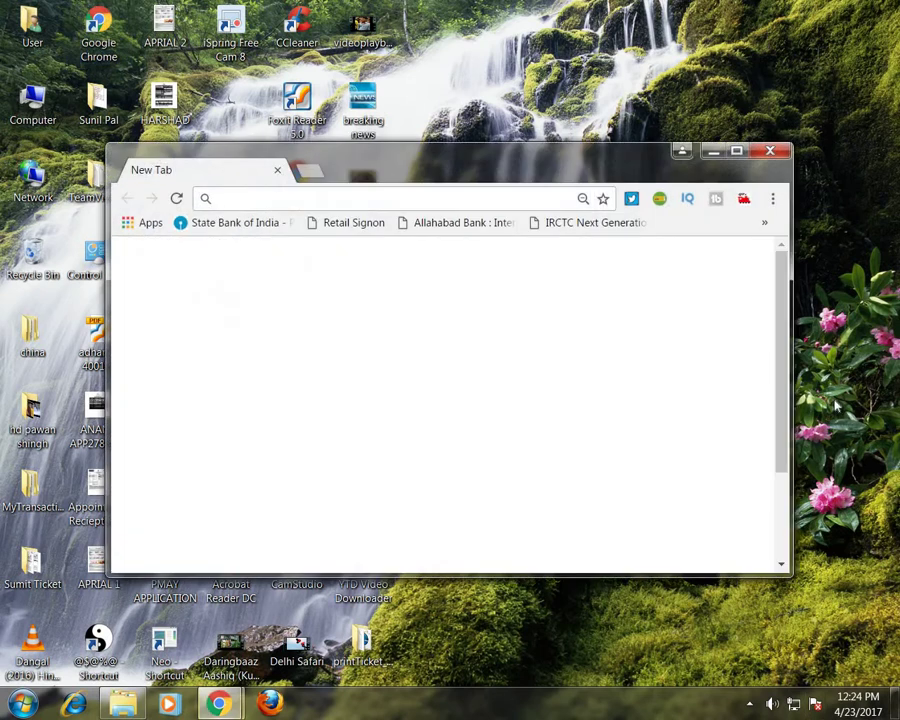
pyautogui.click(736, 154)
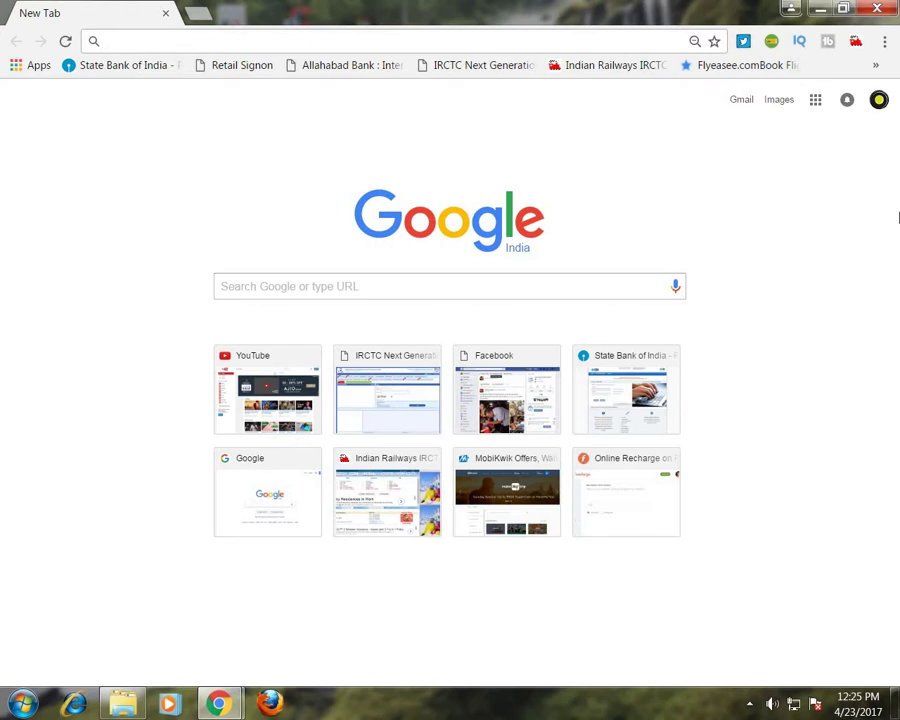
pyautogui.write('www.')
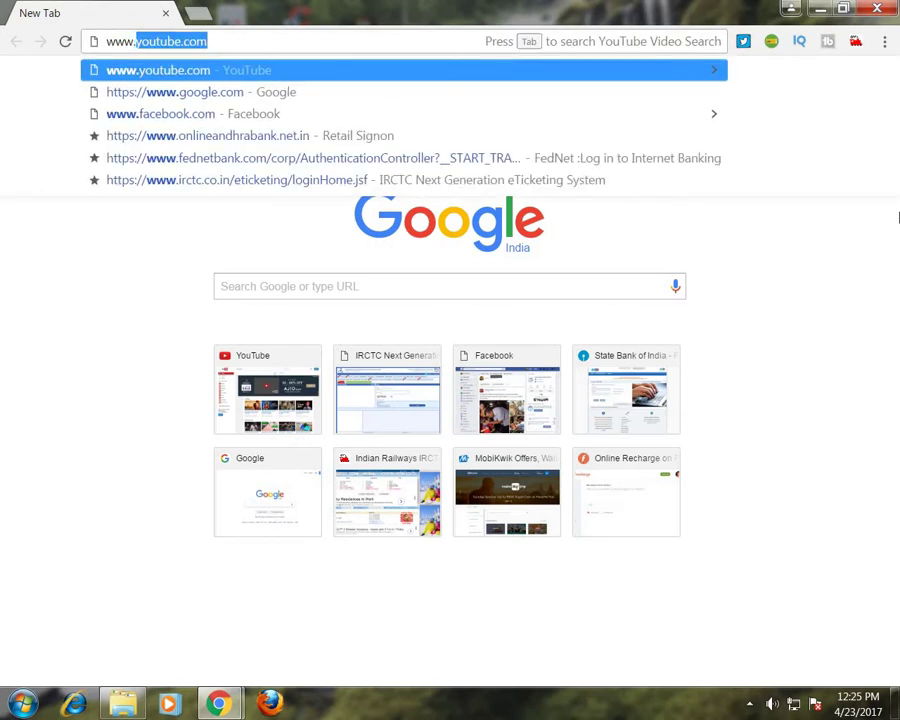
pyautogui.write('irctc')
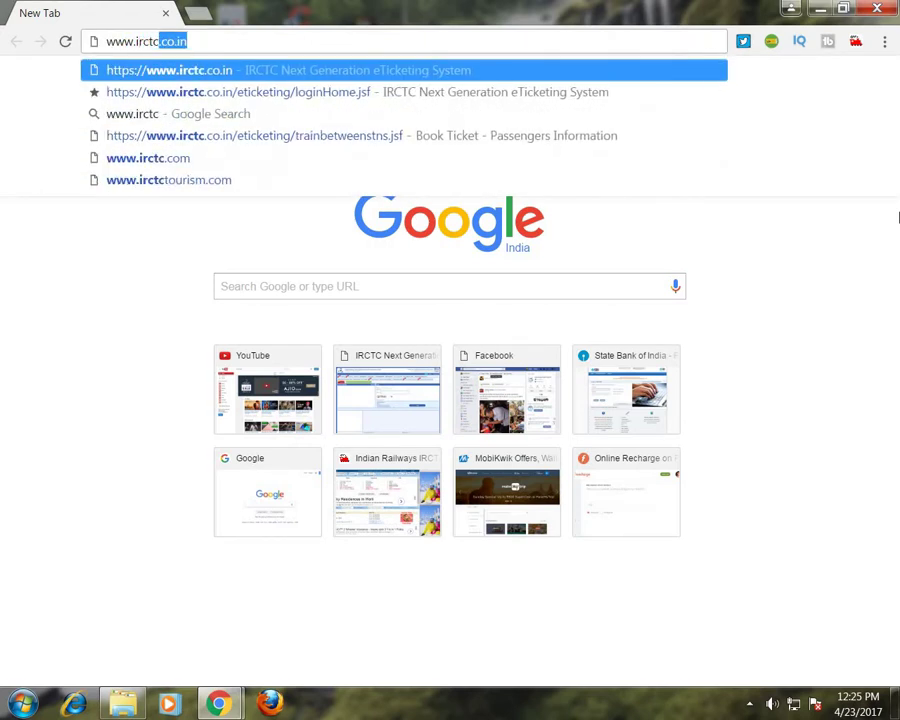
pyautogui.write('.co.')
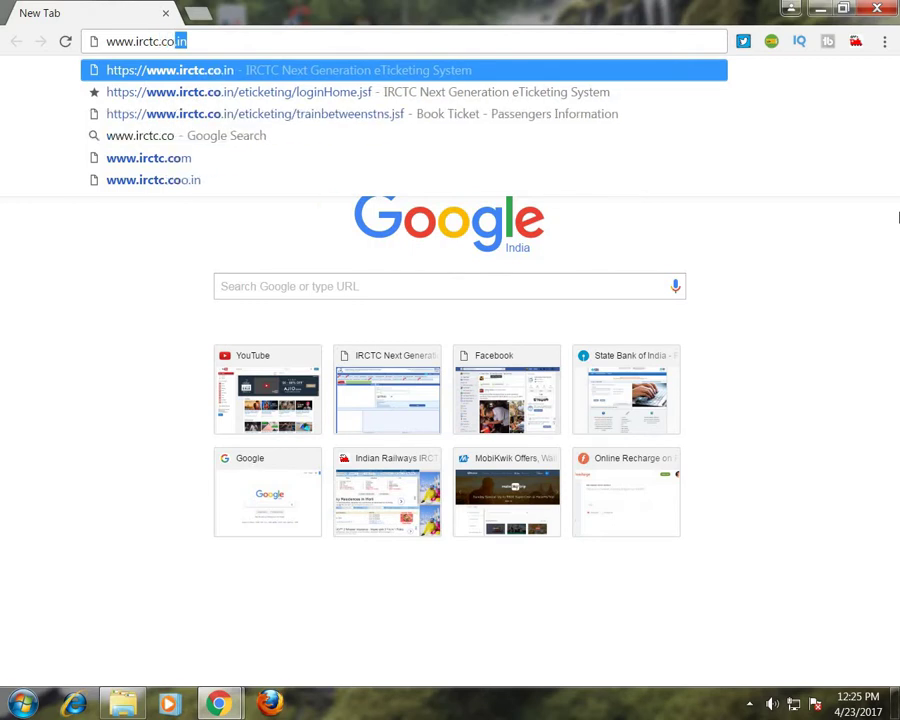
pyautogui.write('in')
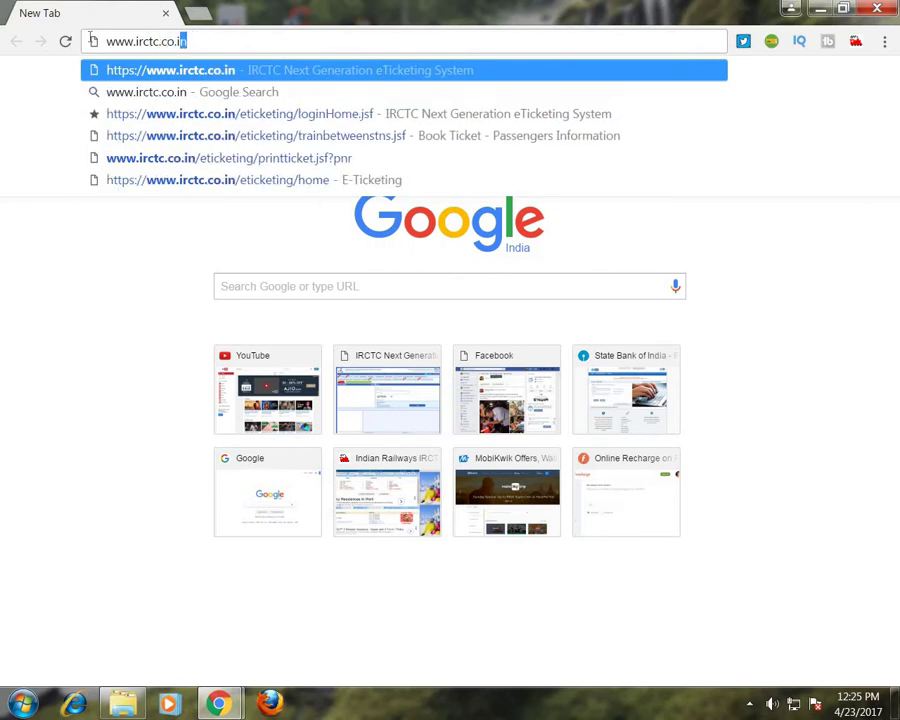
pyautogui.moveTo(185, 41); pyautogui.dragTo(70, 41)
pyautogui.press('Return')
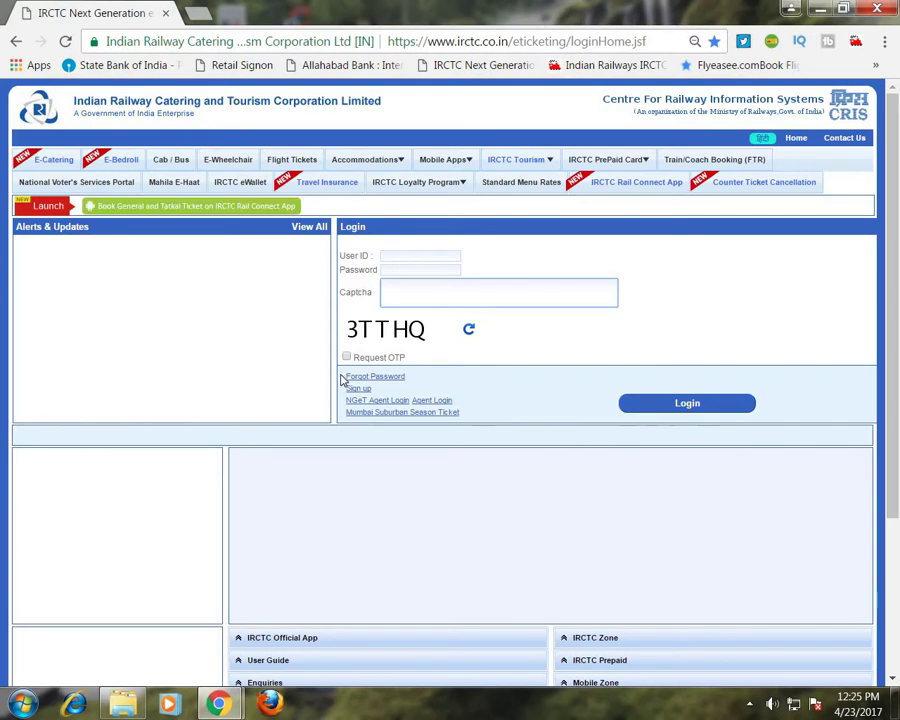
# Open the Individual Registration form from the Sign up link under the IRCTC login box.
pyautogui.moveTo(346, 376); pyautogui.dragTo(408, 377)
pyautogui.click(410, 377)
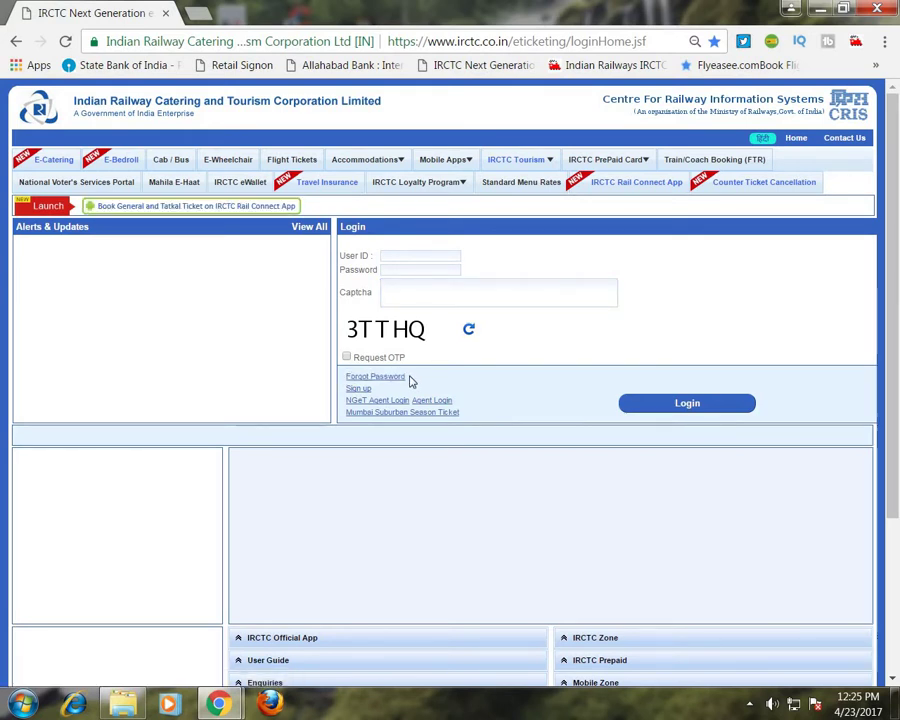
pyautogui.moveTo(340, 395); pyautogui.dragTo(373, 394)
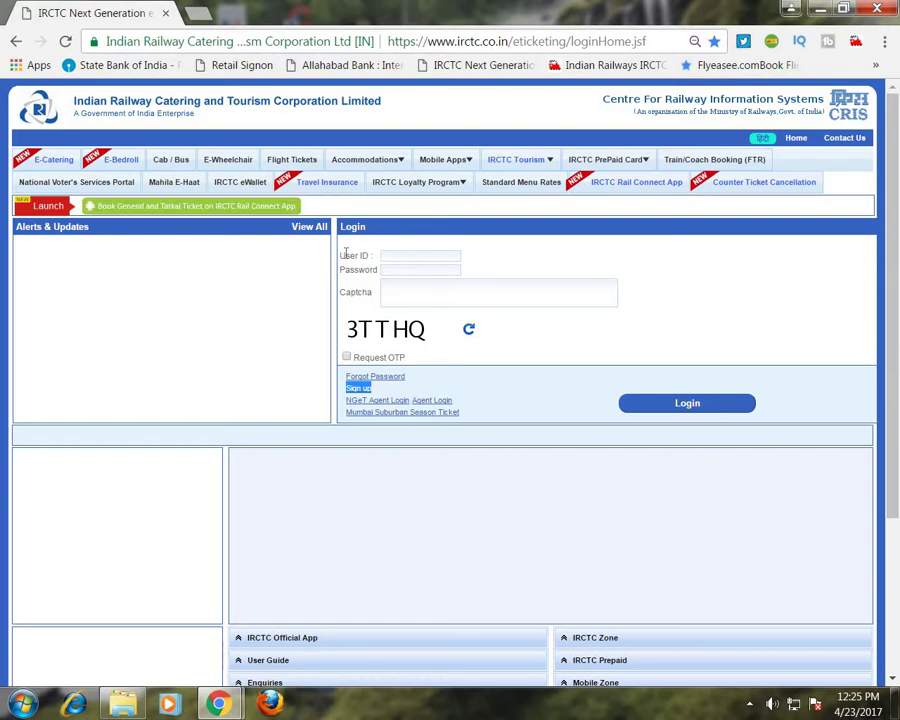
pyautogui.moveTo(342, 255); pyautogui.dragTo(488, 301)
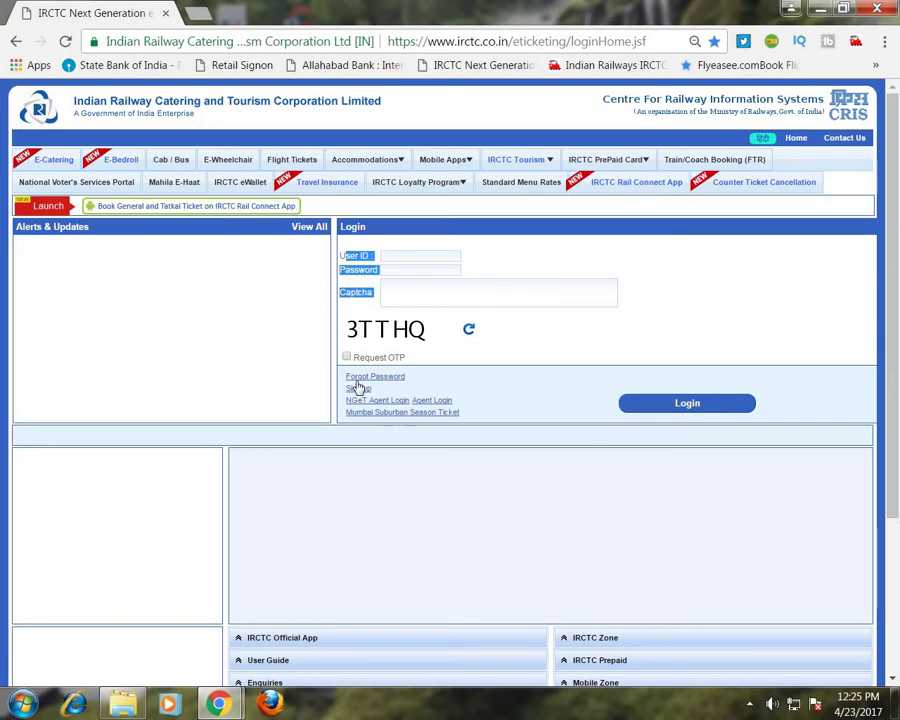
pyautogui.moveTo(342, 379); pyautogui.dragTo(366, 388)
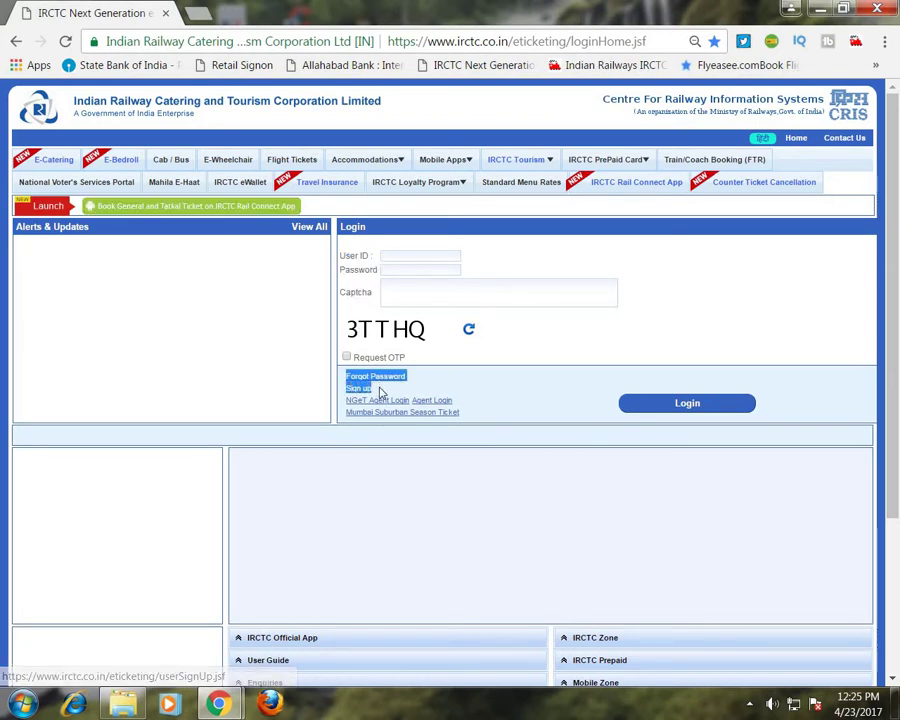
pyautogui.click(356, 404)
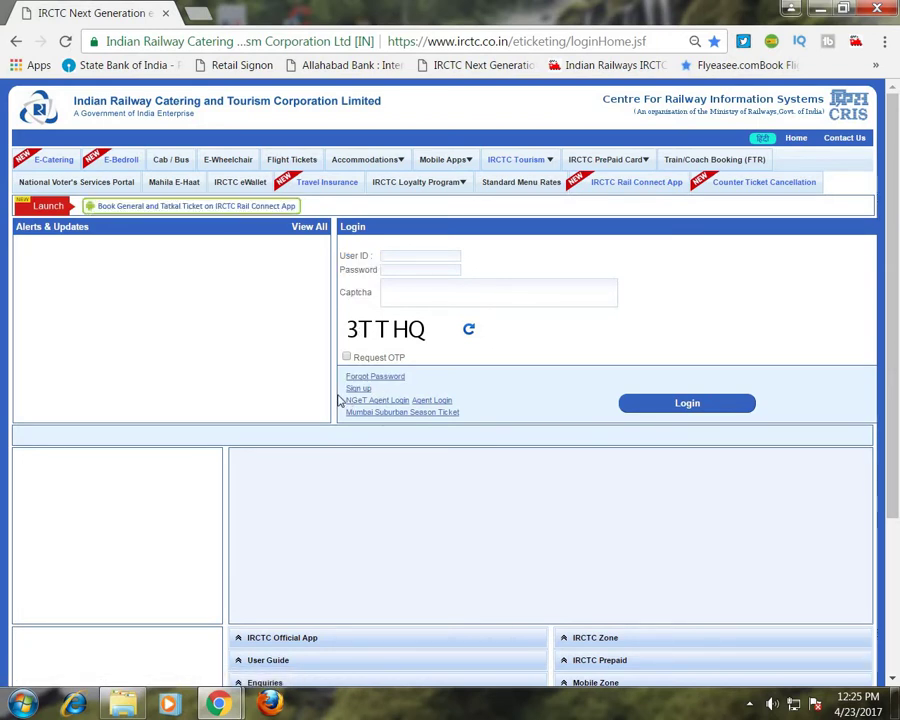
pyautogui.moveTo(343, 389); pyautogui.dragTo(372, 389)
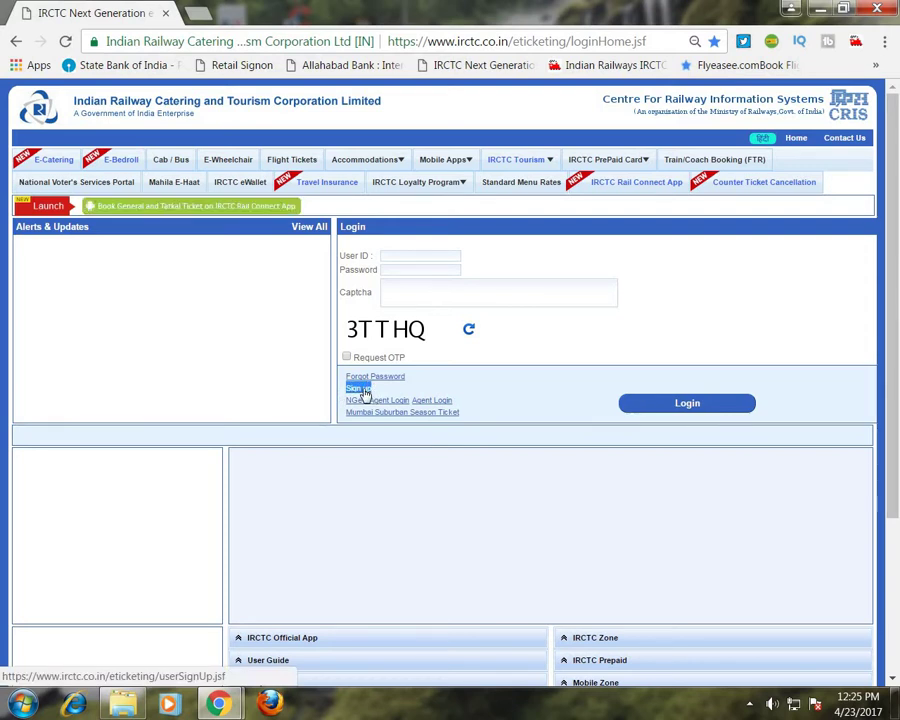
pyautogui.click(364, 394)
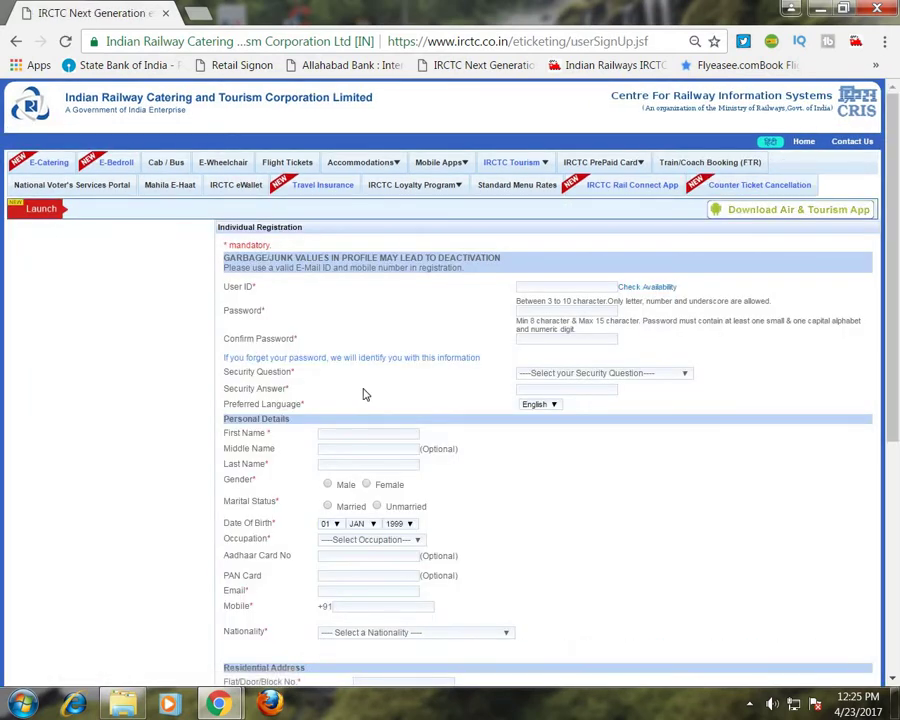
# Enter the chosen User ID and run Check Availability until it reports available.
pyautogui.click(537, 289)
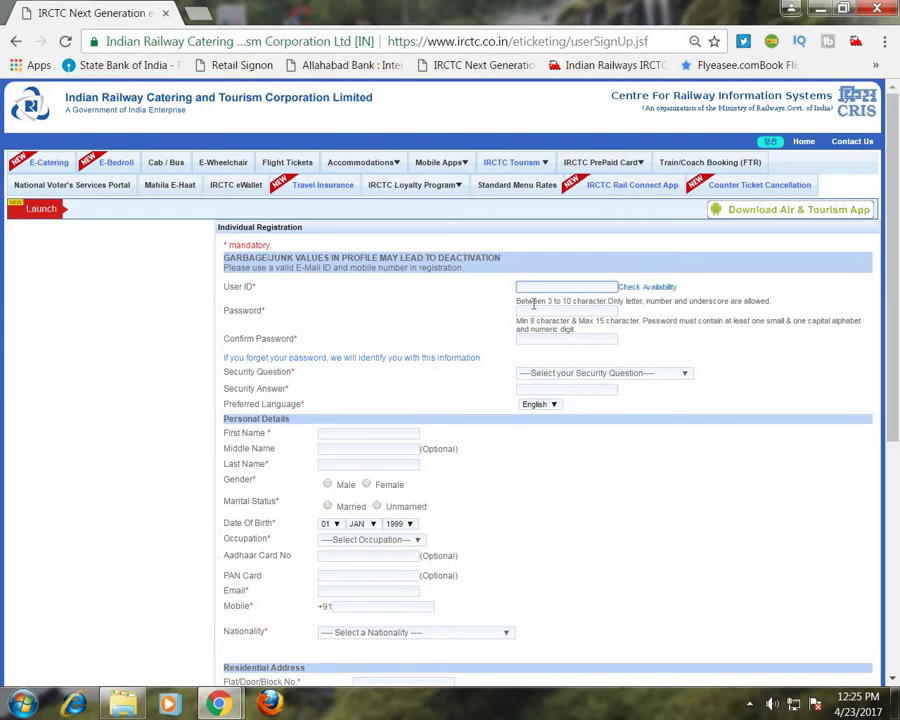
pyautogui.write('andi')
pyautogui.write('fd256')
pyautogui.click(646, 290)
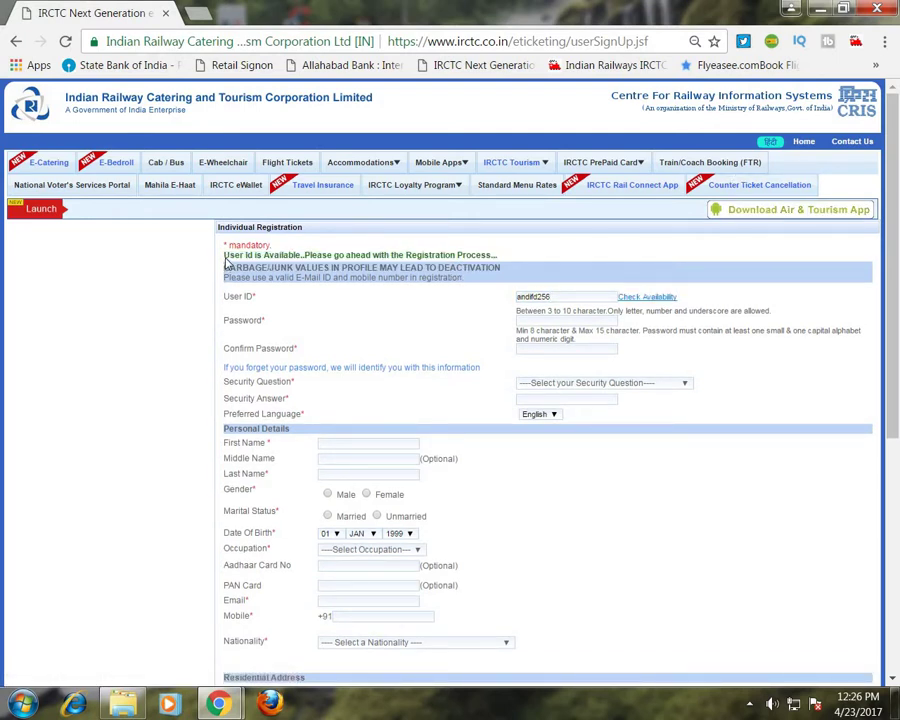
pyautogui.moveTo(226, 258); pyautogui.dragTo(507, 266)
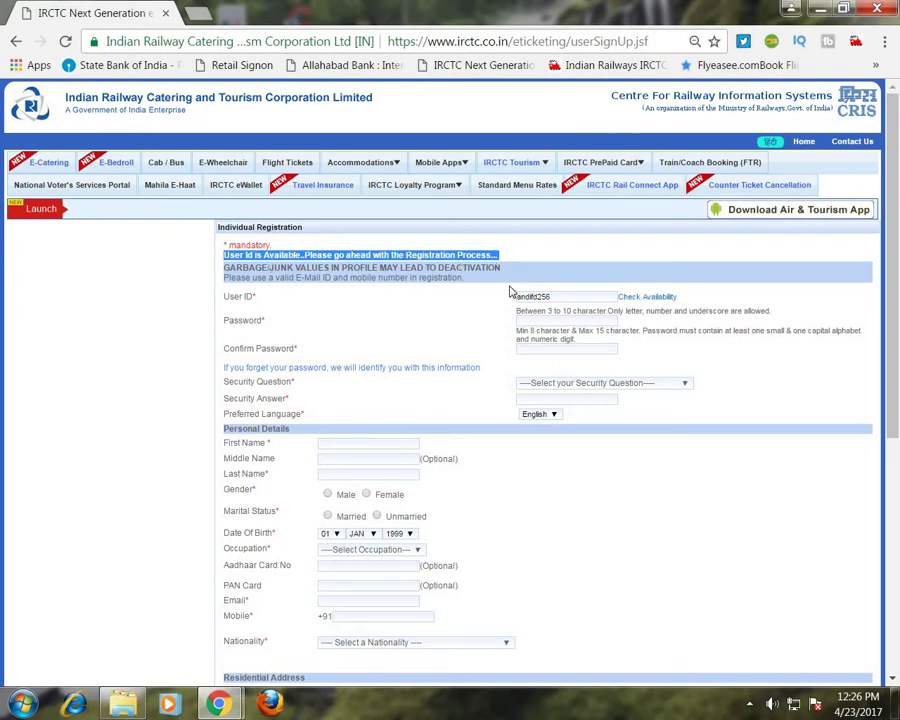
# Enter the account password and its confirmation.
pyautogui.click(543, 321)
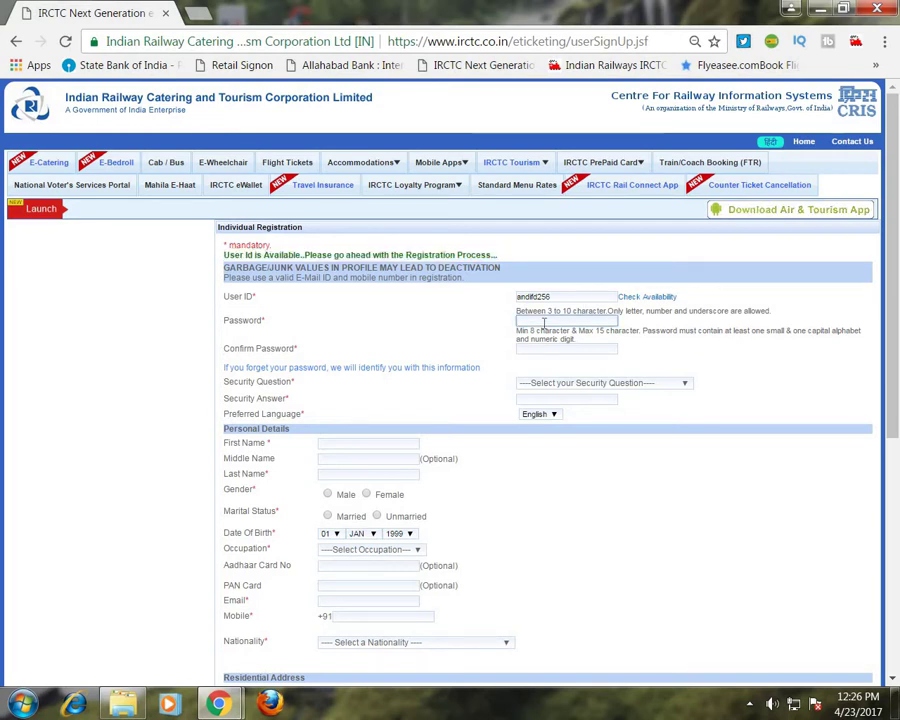
pyautogui.write('abc12345')
pyautogui.write('1')
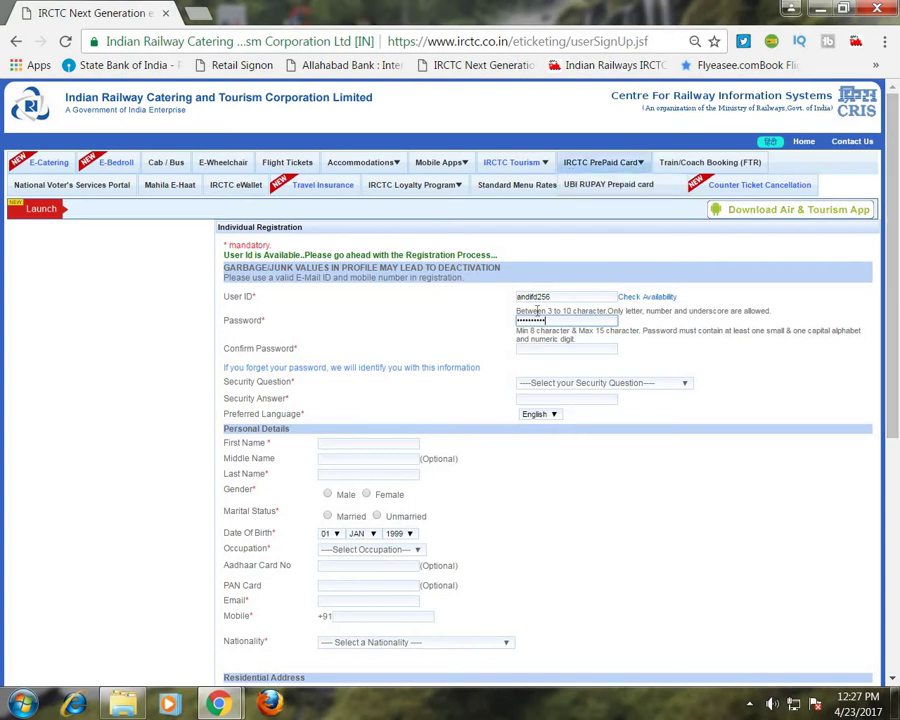
pyautogui.click(524, 348)
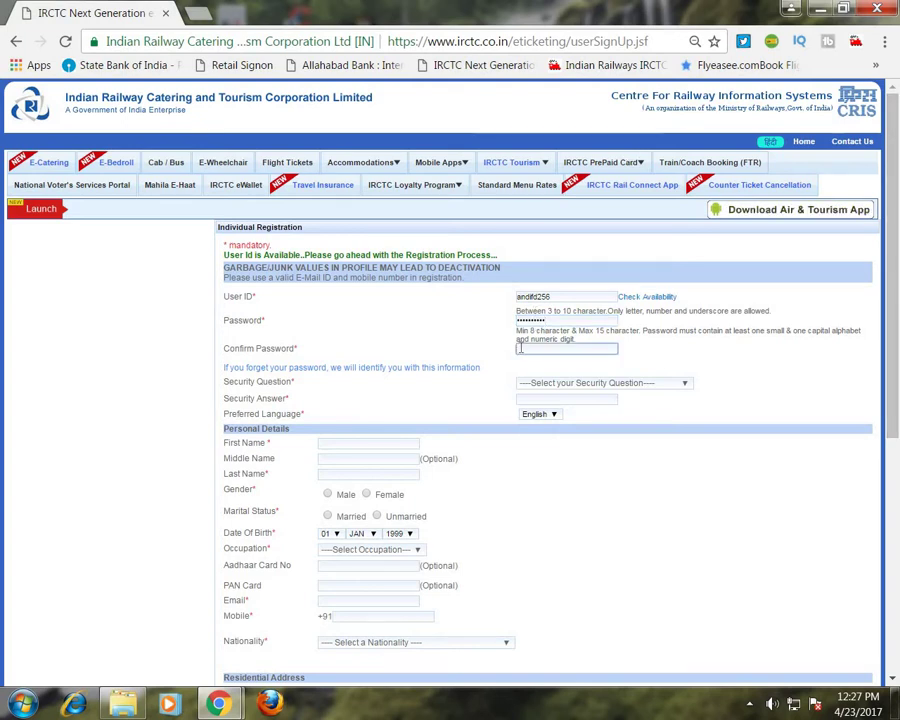
pyautogui.write('Abcd123')
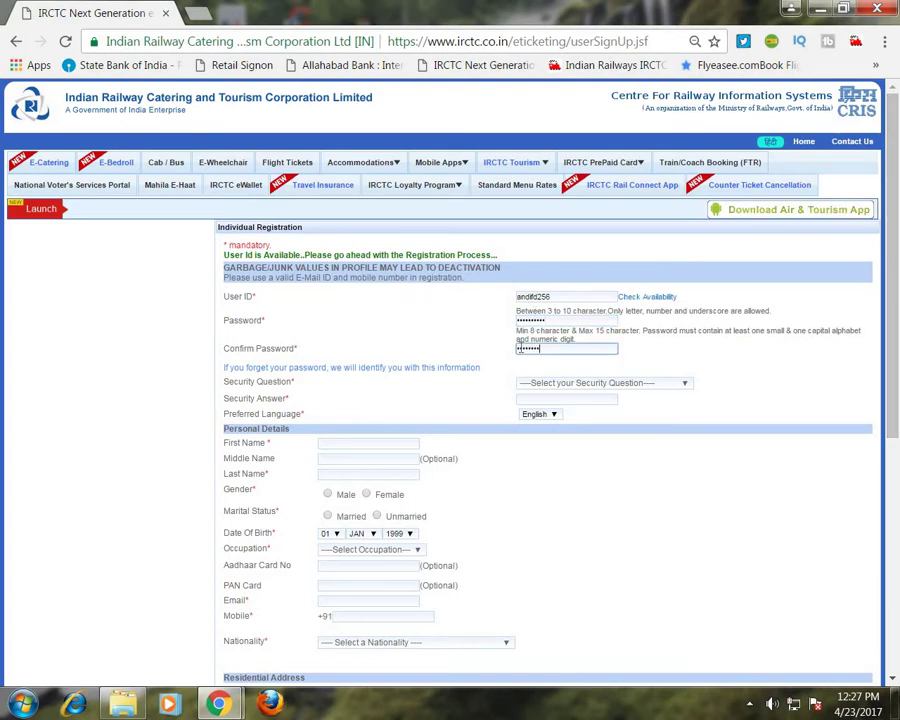
pyautogui.write('4@')
# Choose 'What is your pet name?' as the security question and type the answer.
pyautogui.scroll(-2, 549, 319)
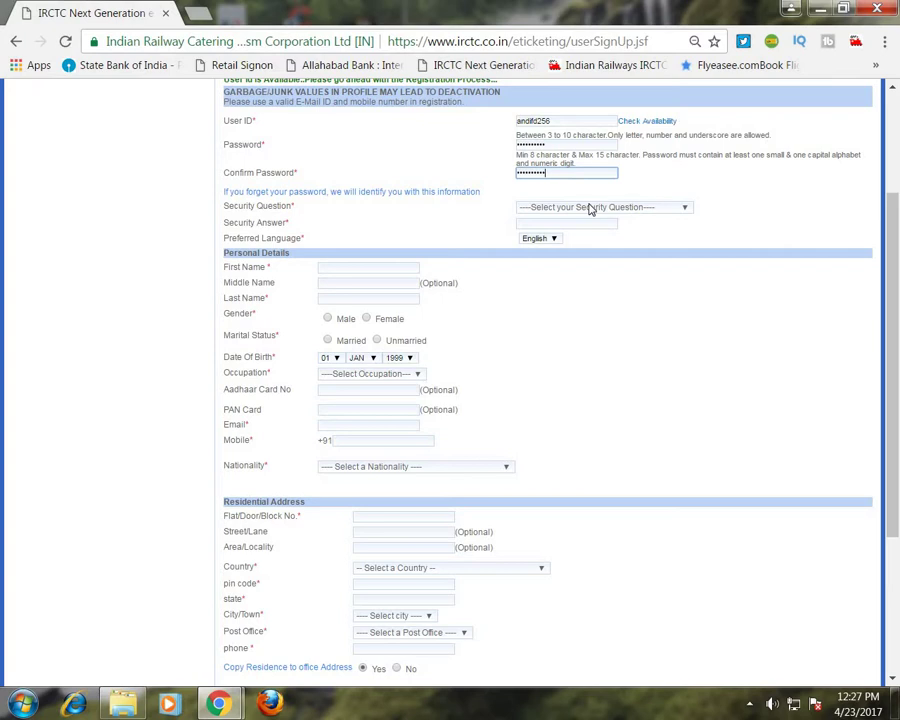
pyautogui.click(590, 208)
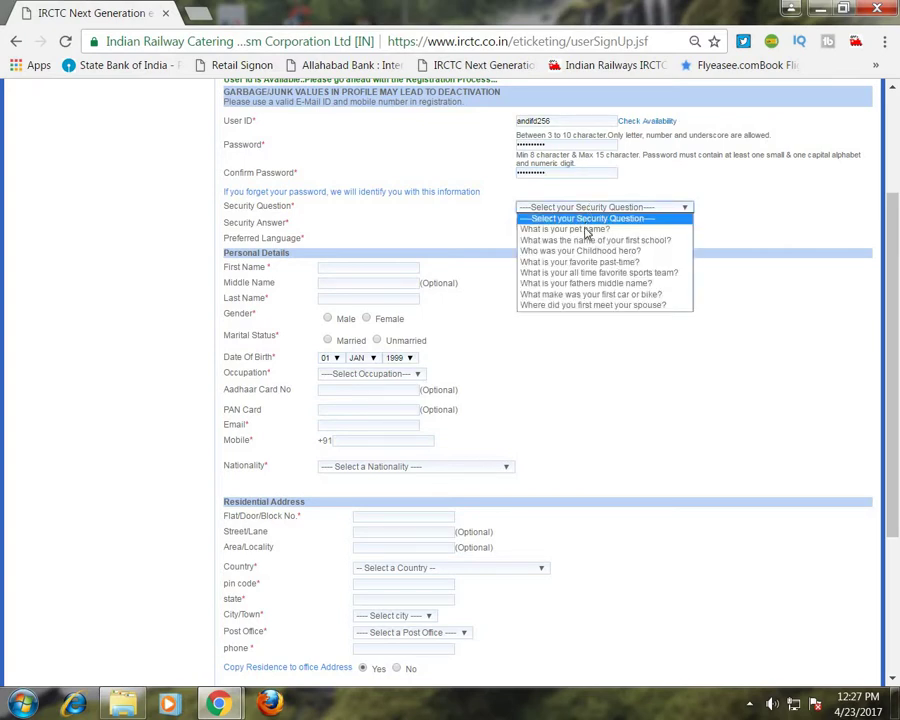
pyautogui.click(585, 229)
pyautogui.click(562, 224)
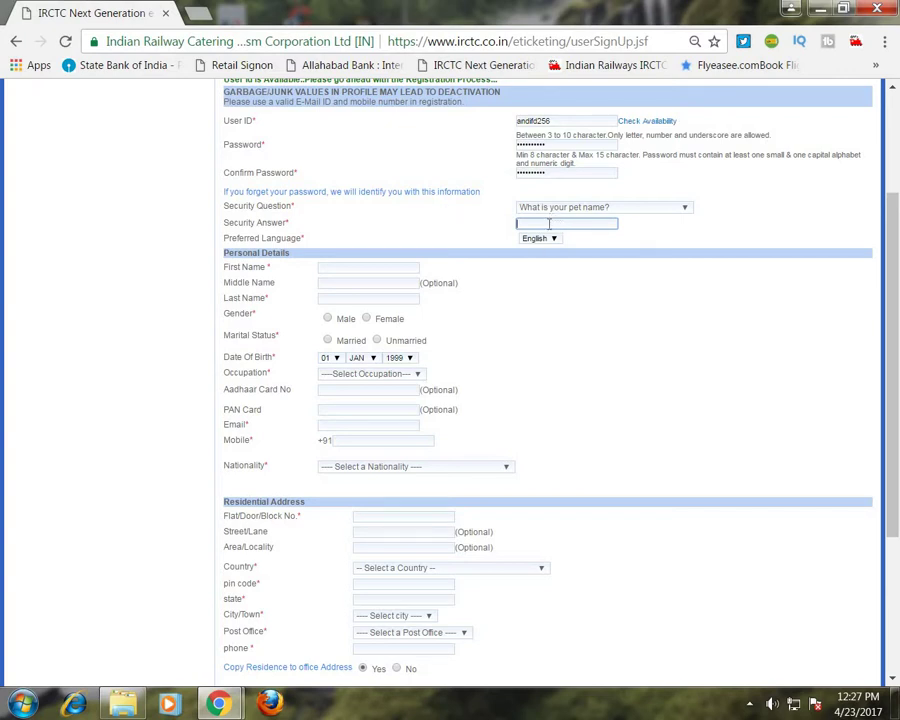
pyautogui.write('sumit')
pyautogui.click(377, 264)
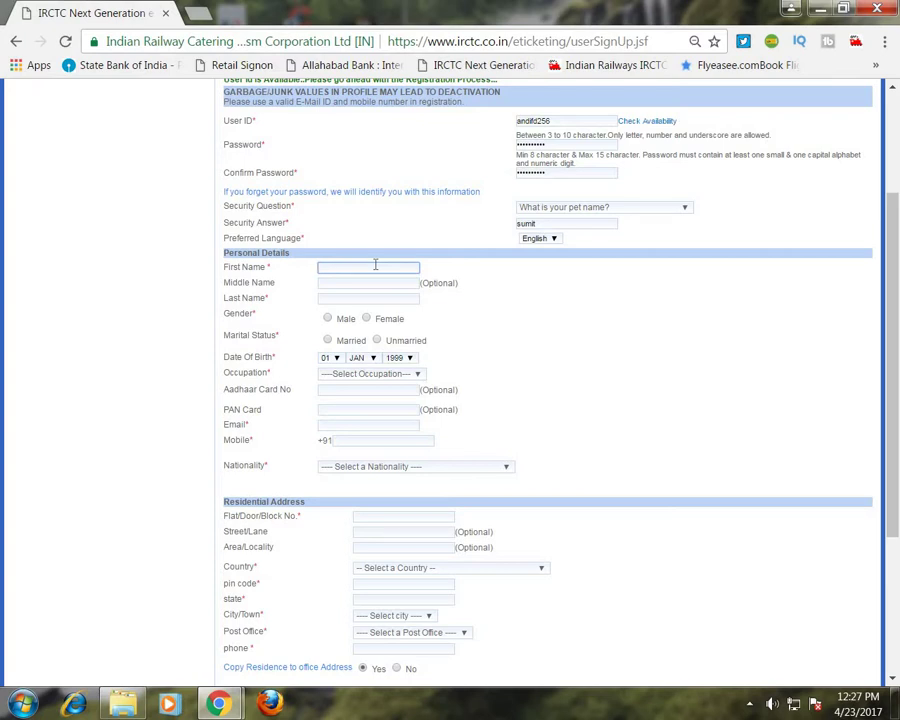
# Enter the user's first name and last name, leaving the middle name blank.
pyautogui.click(264, 268)
pyautogui.moveTo(265, 268); pyautogui.dragTo(275, 271)
pyautogui.click(335, 265)
pyautogui.click(325, 283)
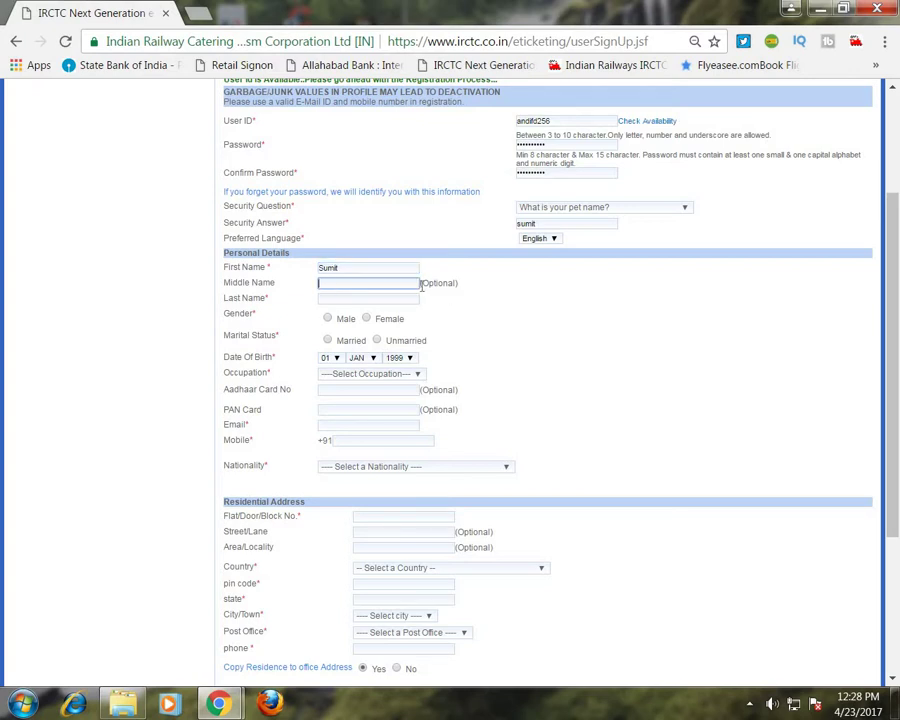
pyautogui.moveTo(421, 284); pyautogui.dragTo(460, 291)
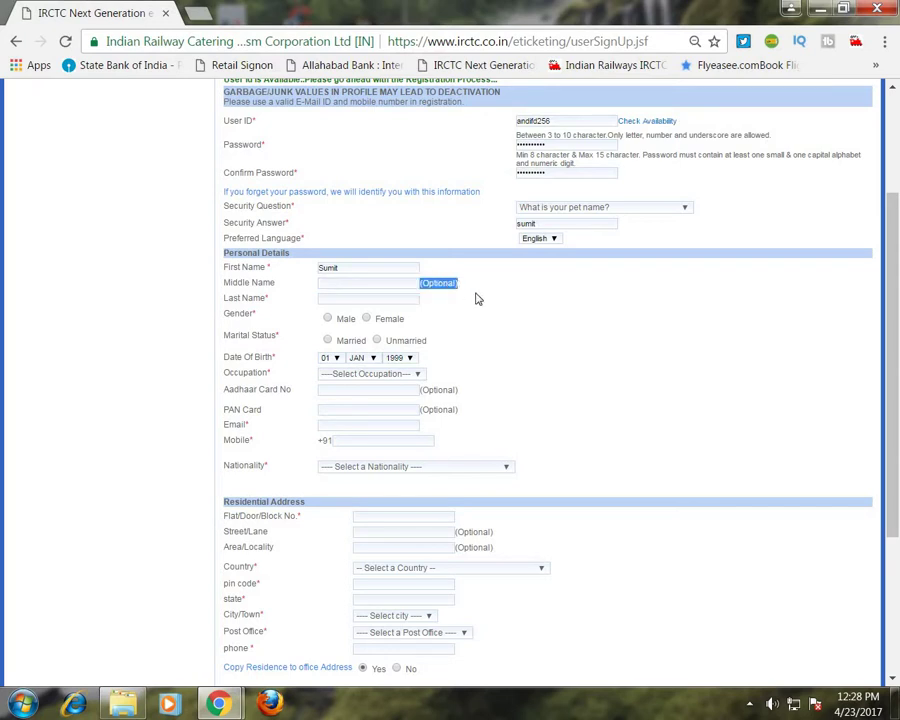
pyautogui.click(476, 298)
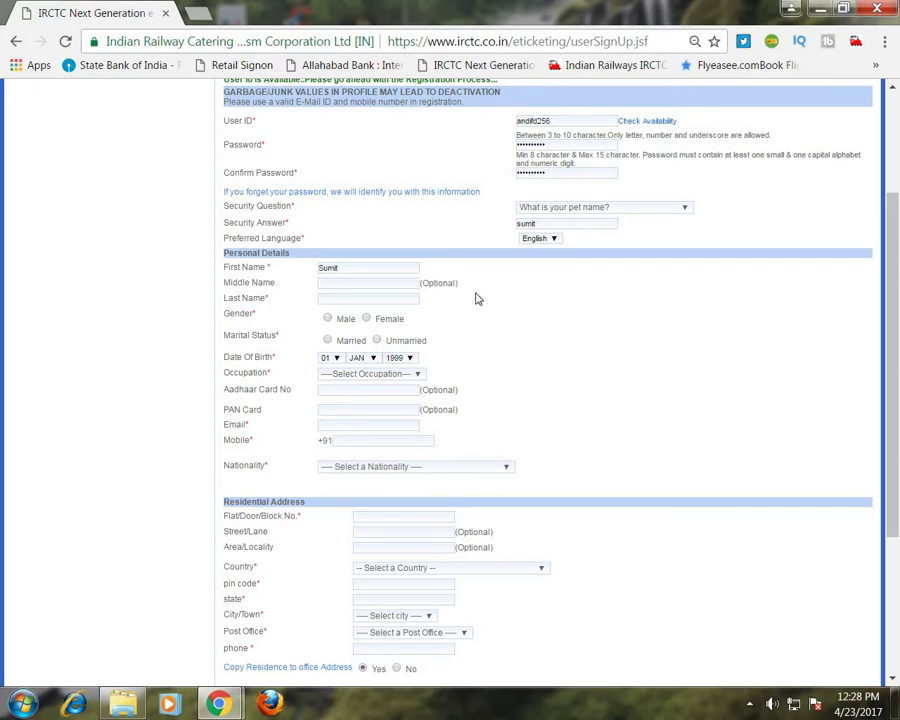
pyautogui.click(398, 298)
# Set gender Male, marital status Unmarried, birth year 1996 and occupation Others.
pyautogui.click(333, 318)
pyautogui.click(327, 341)
pyautogui.click(376, 342)
pyautogui.click(410, 358)
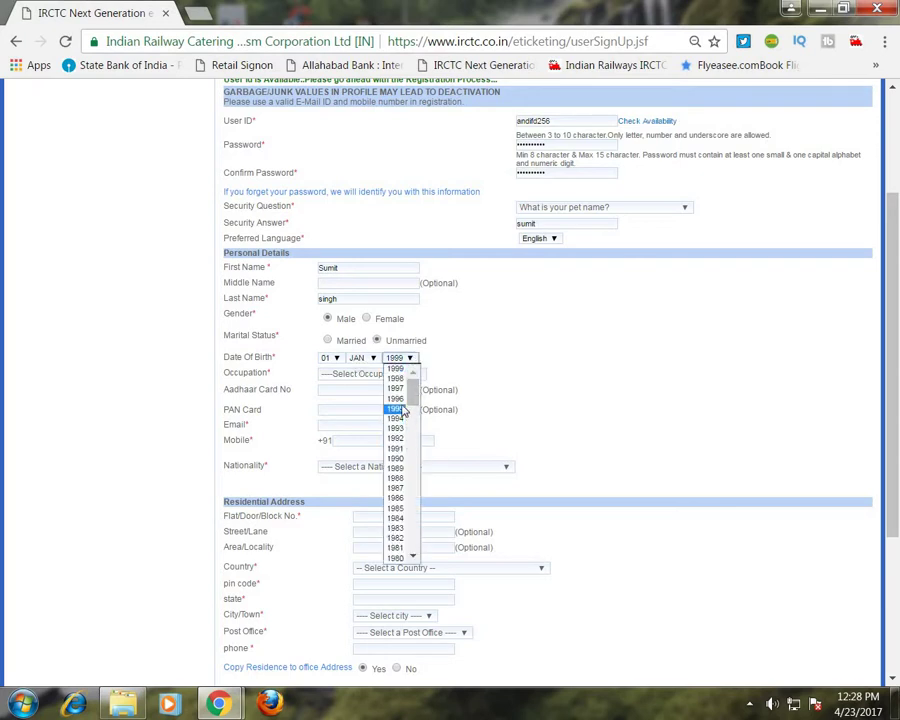
pyautogui.click(393, 400)
pyautogui.click(374, 375)
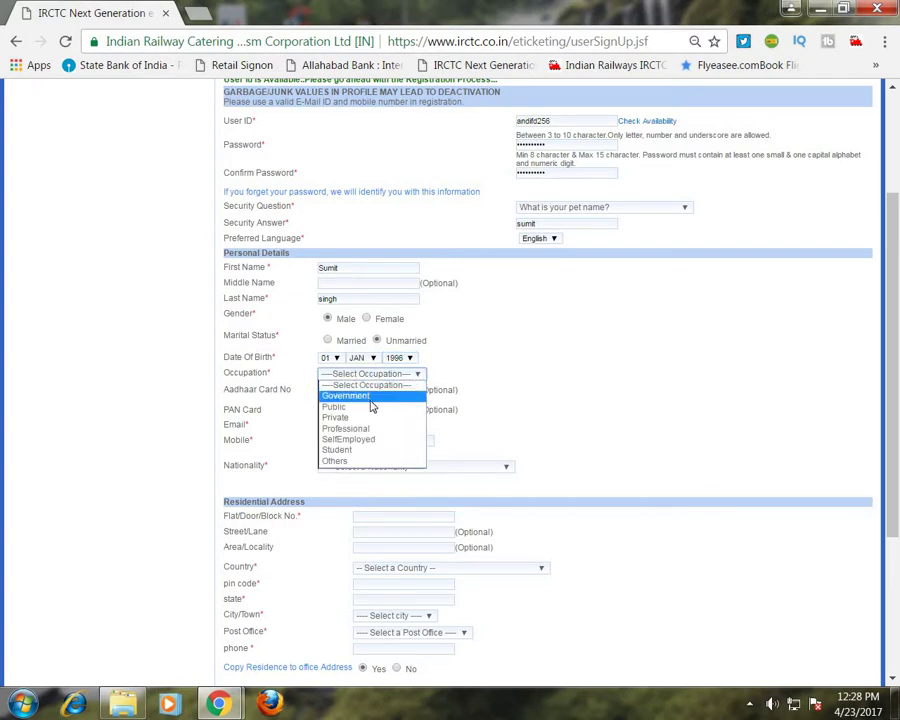
pyautogui.click(356, 461)
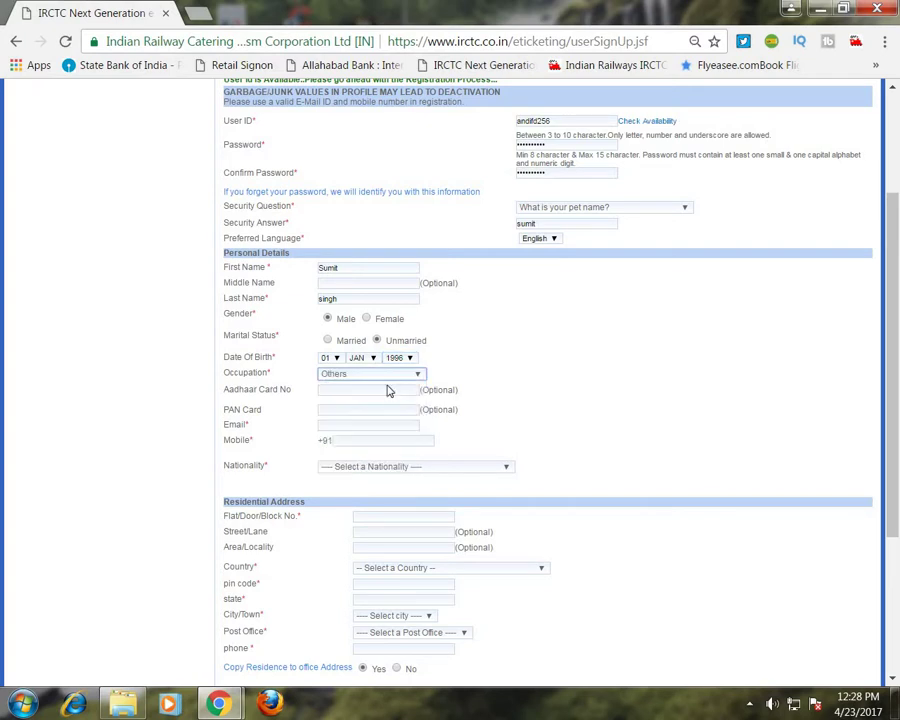
pyautogui.click(356, 391)
pyautogui.click(340, 413)
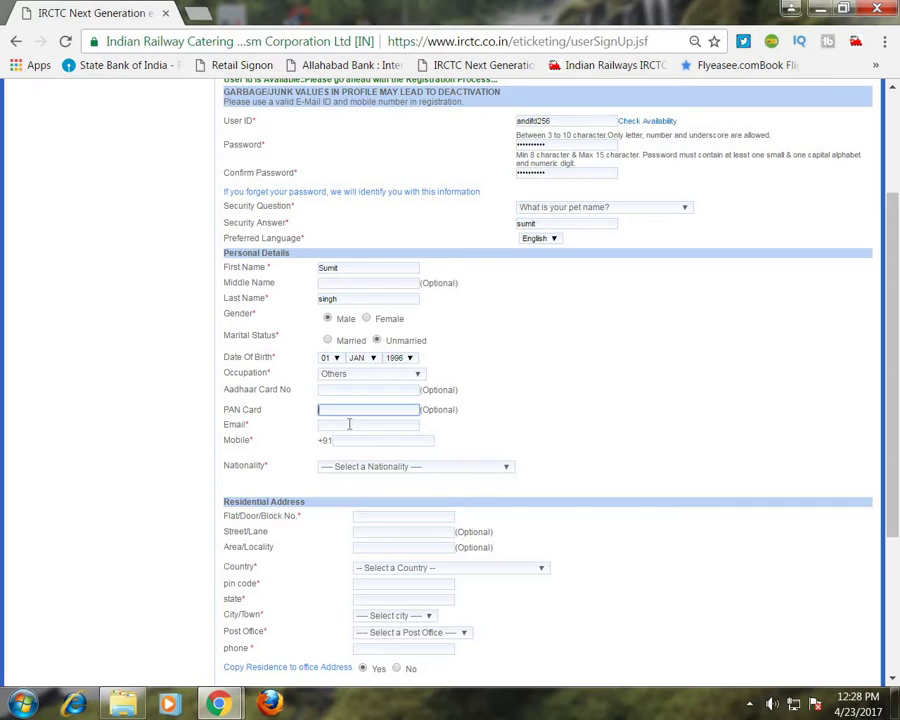
# Fill in the user's e-mail address and mobile number.
pyautogui.click(349, 424)
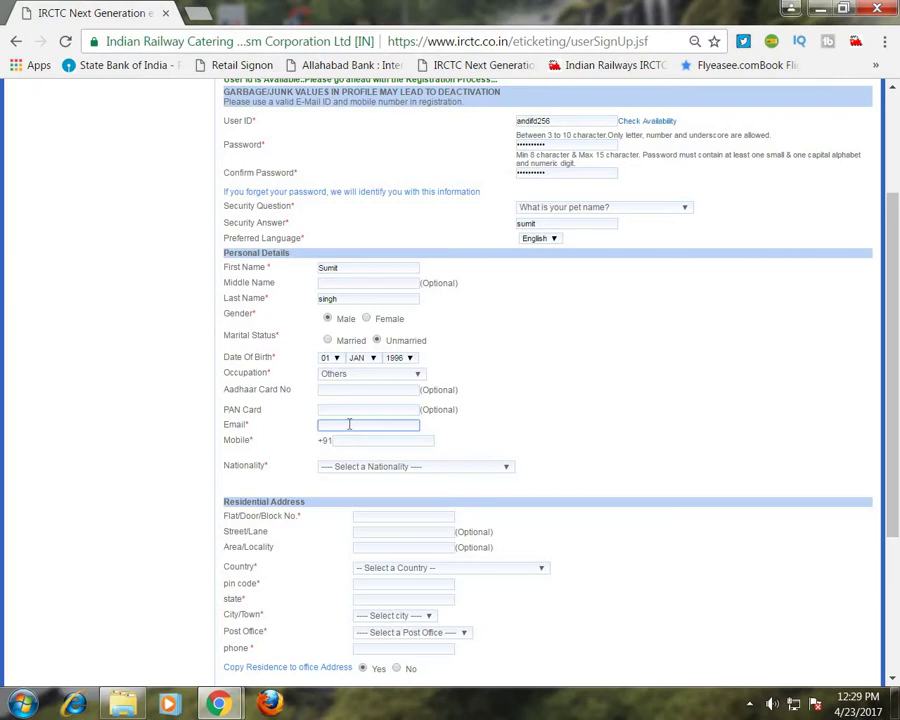
pyautogui.click(349, 425)
pyautogui.write('1')
pyautogui.scroll(-3, 357, 218)
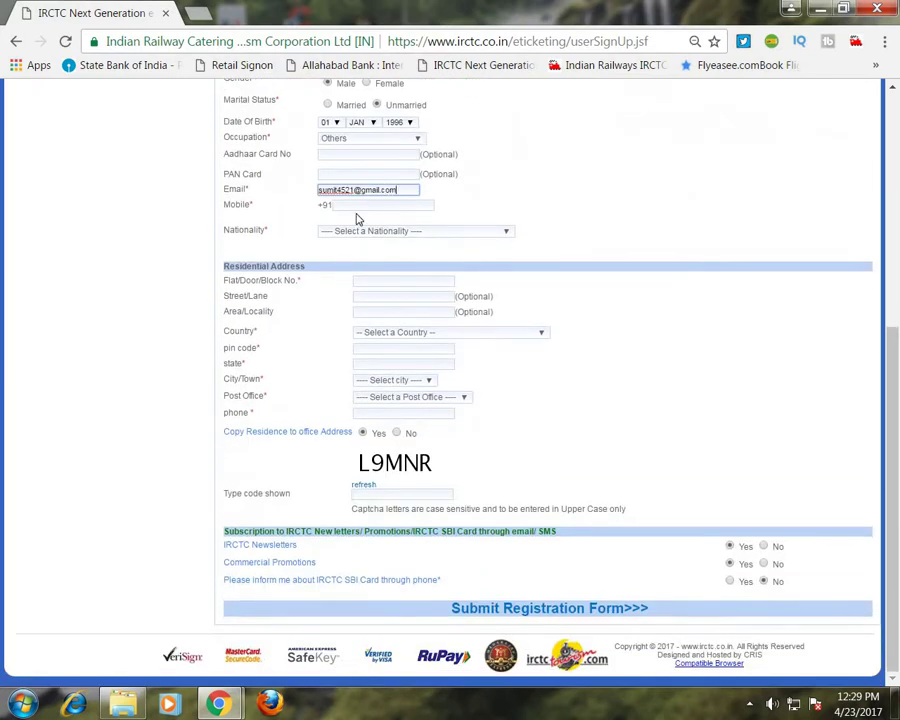
pyautogui.click(344, 206)
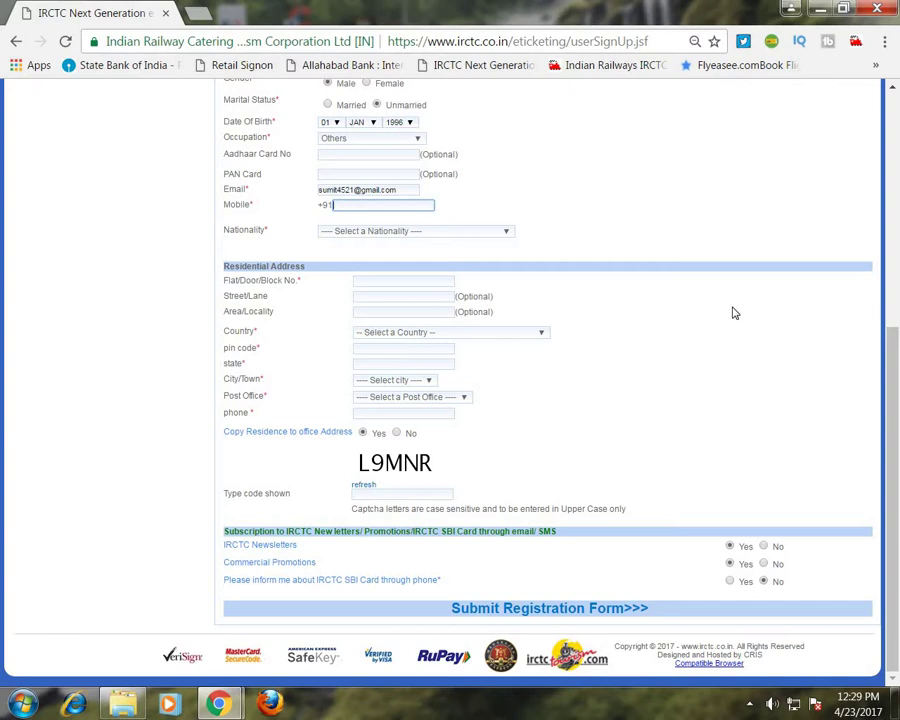
# Set nationality India and enter the residential flat number, street and locality.
pyautogui.click(347, 232)
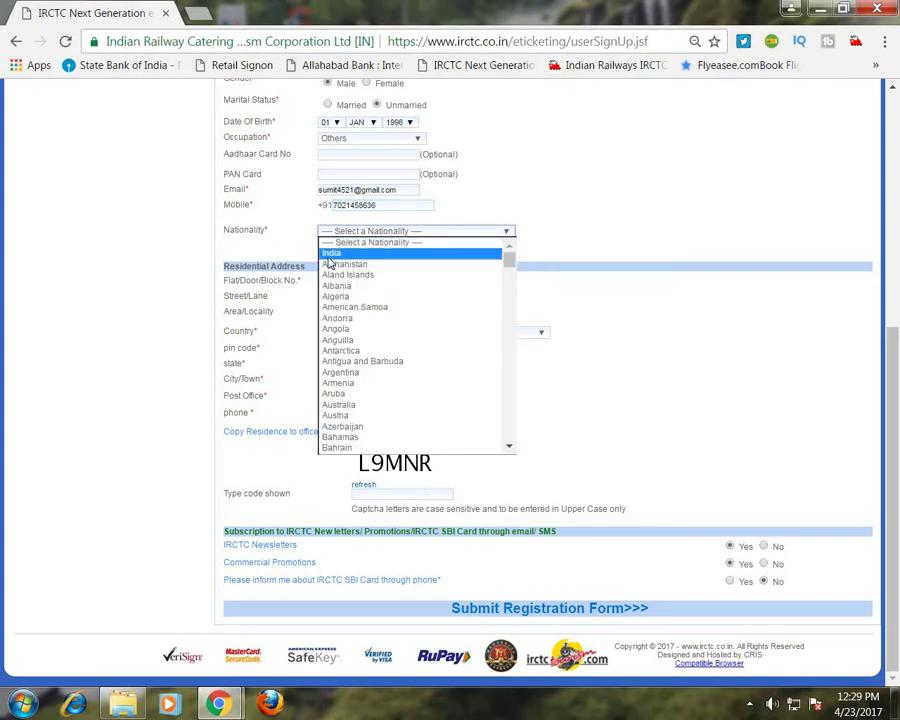
pyautogui.click(330, 256)
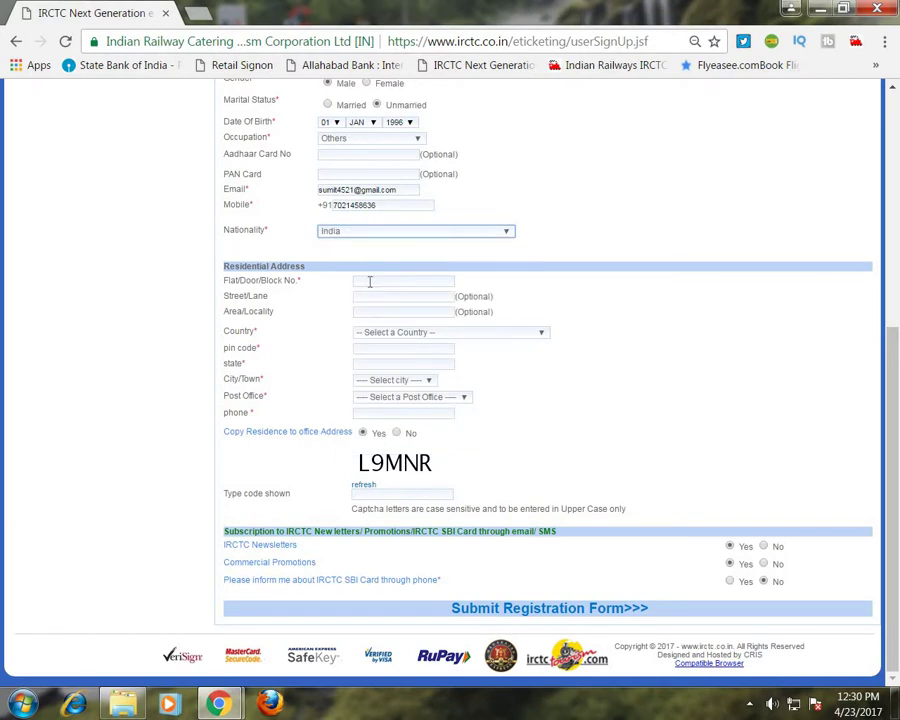
pyautogui.click(369, 282)
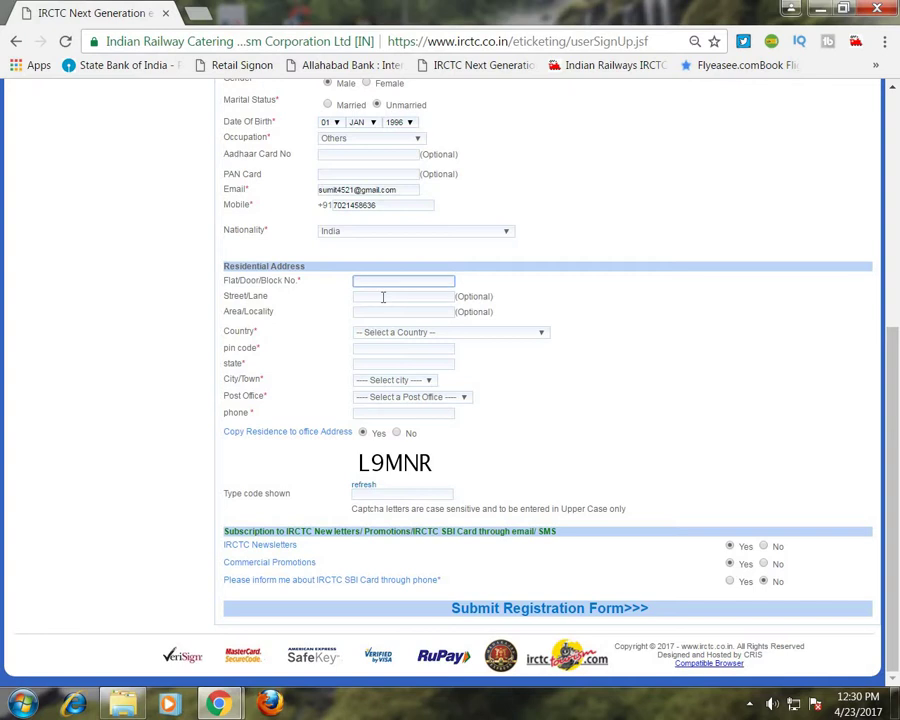
pyautogui.click(383, 297)
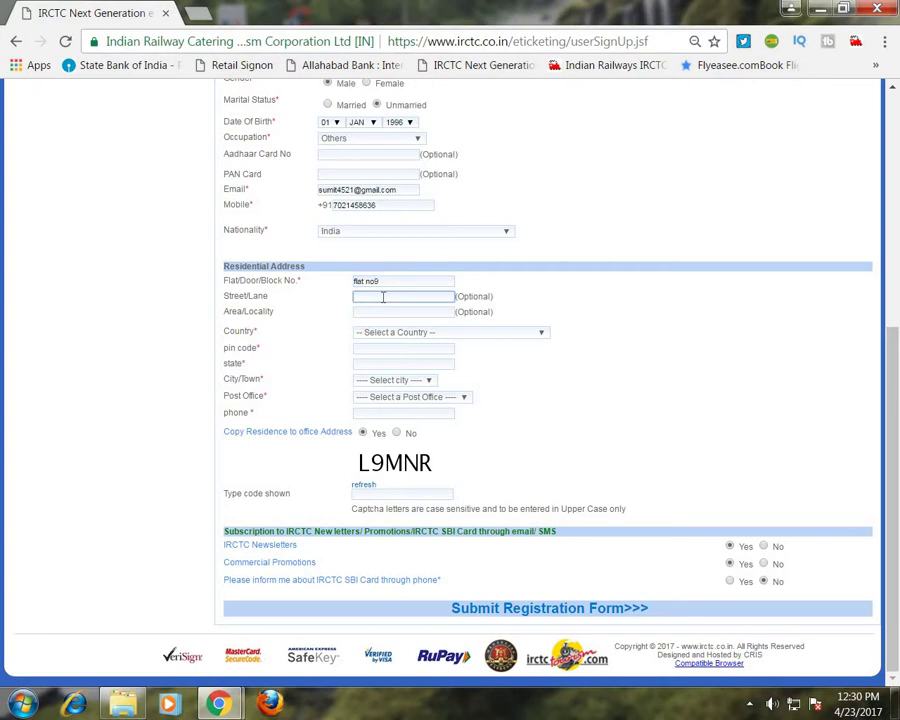
pyautogui.click(366, 310)
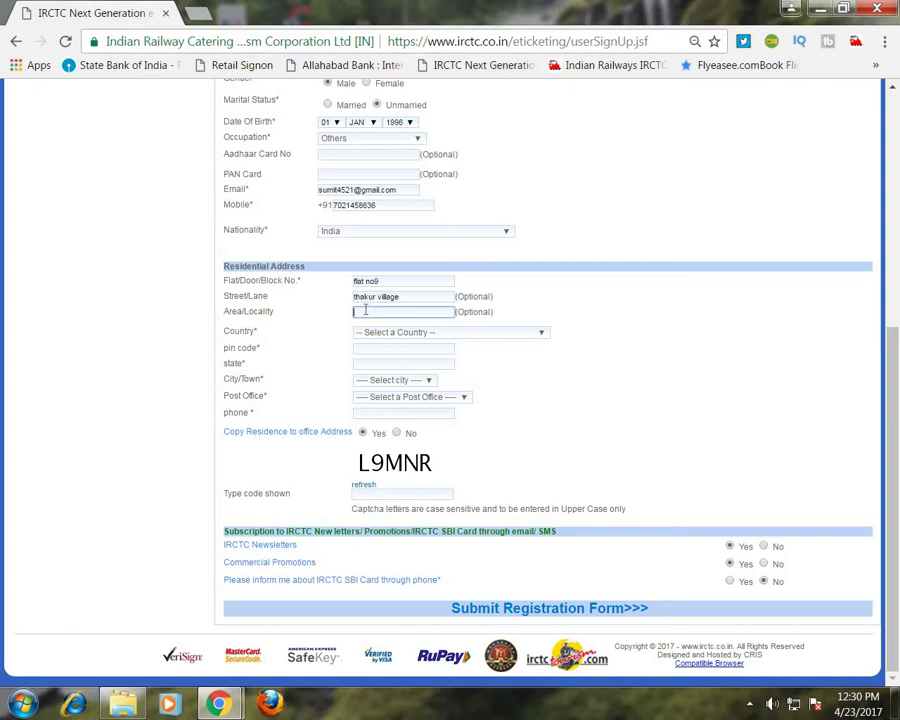
# Set country India, enter the residential pin code, and choose the city and post office.
pyautogui.click(422, 332)
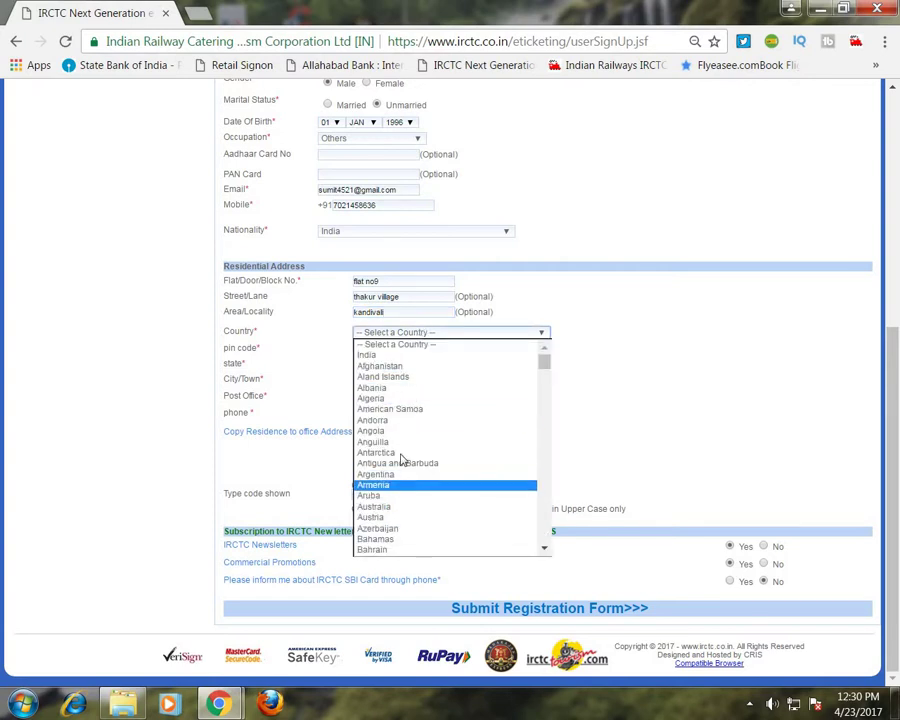
pyautogui.click(410, 357)
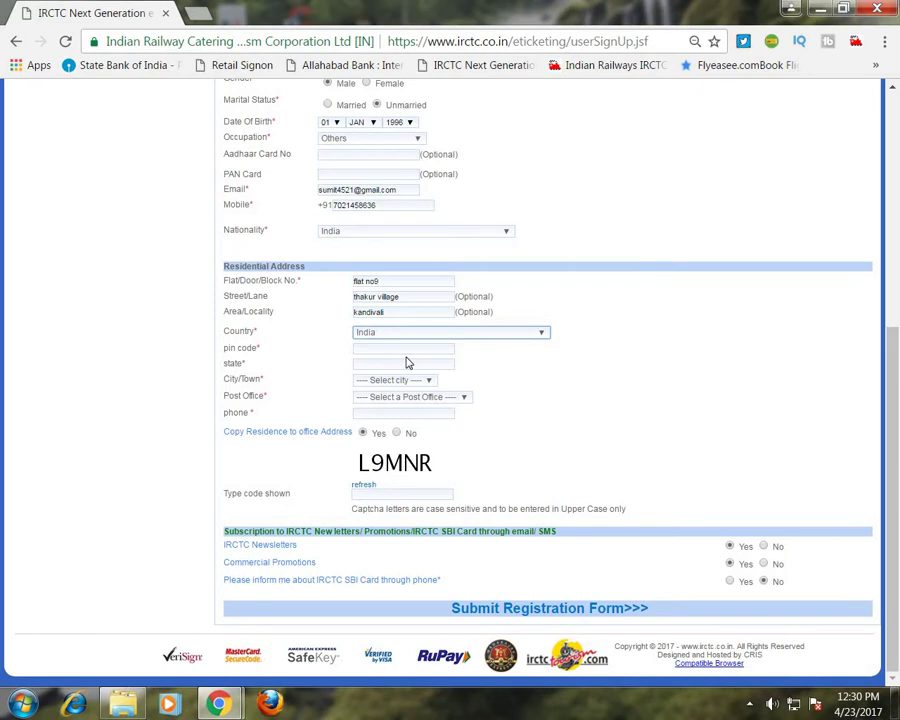
pyautogui.write('400101')
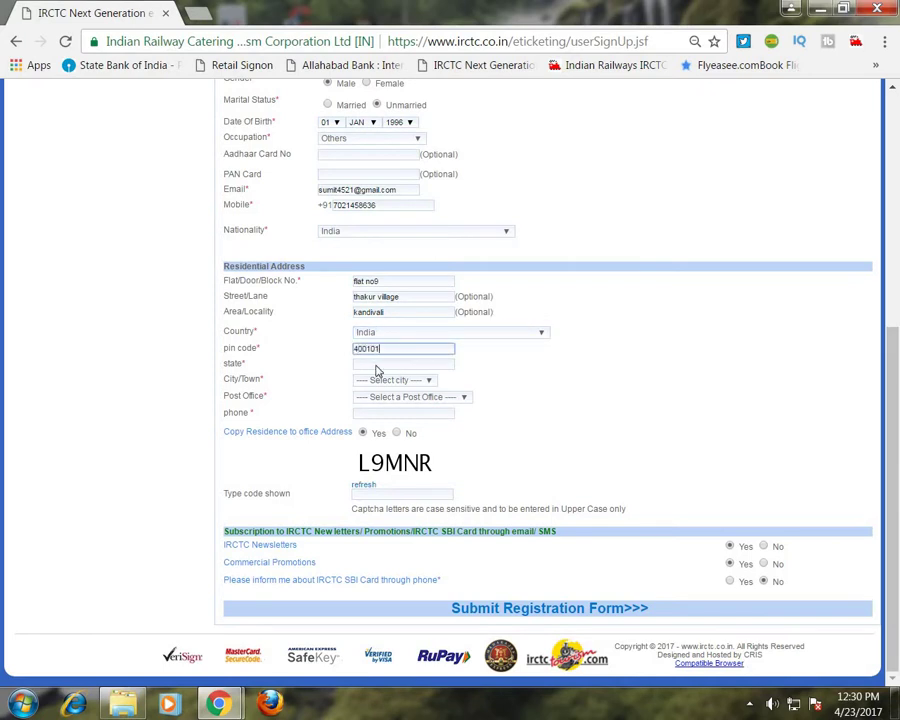
pyautogui.click(376, 367)
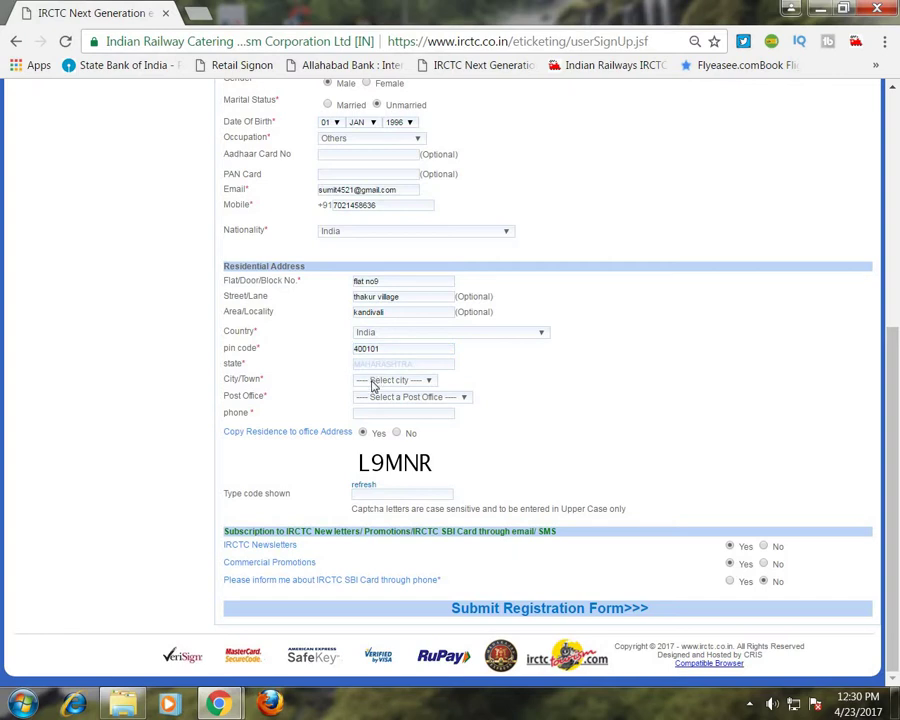
pyautogui.click(373, 383)
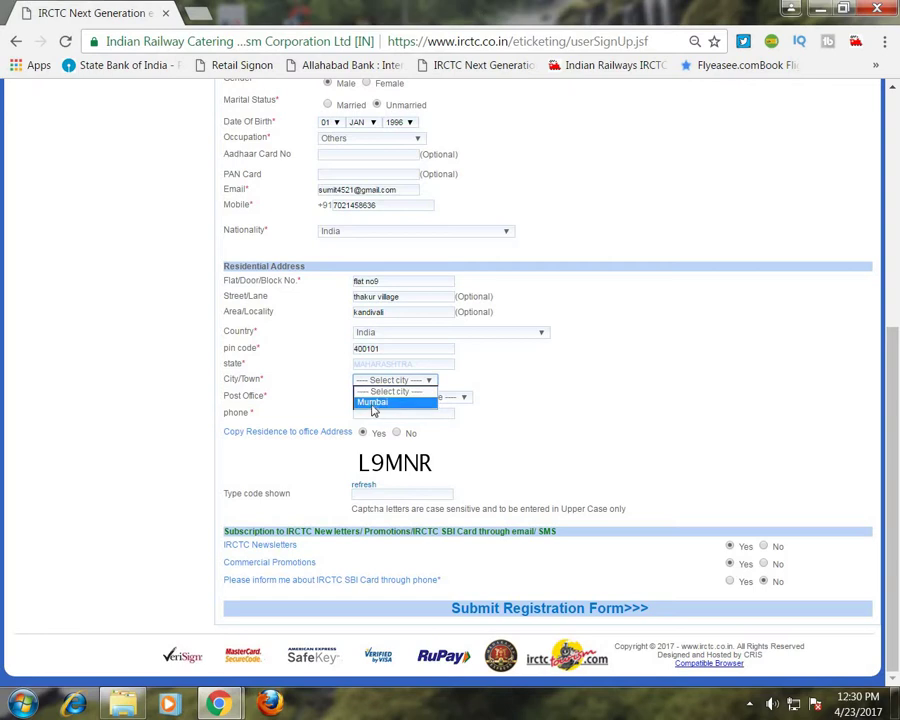
pyautogui.click(373, 404)
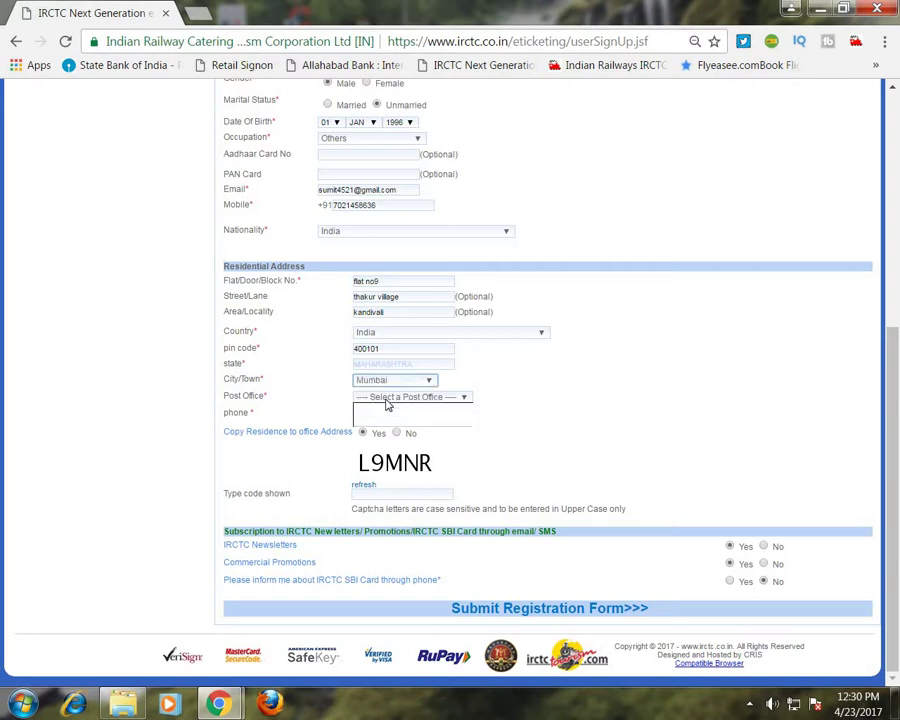
pyautogui.click(385, 399)
pyautogui.click(386, 417)
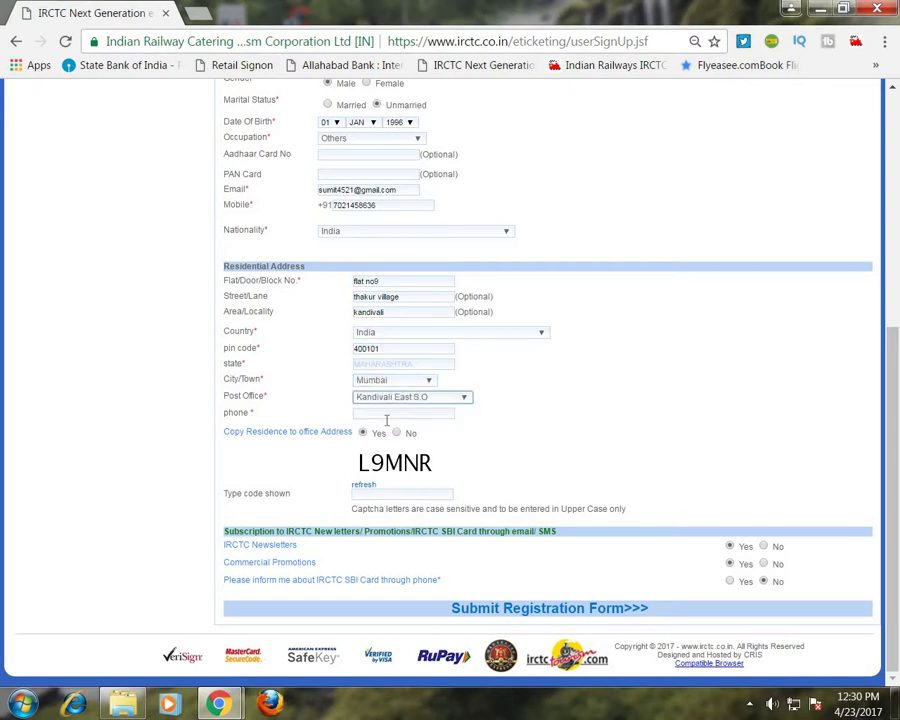
pyautogui.click(386, 417)
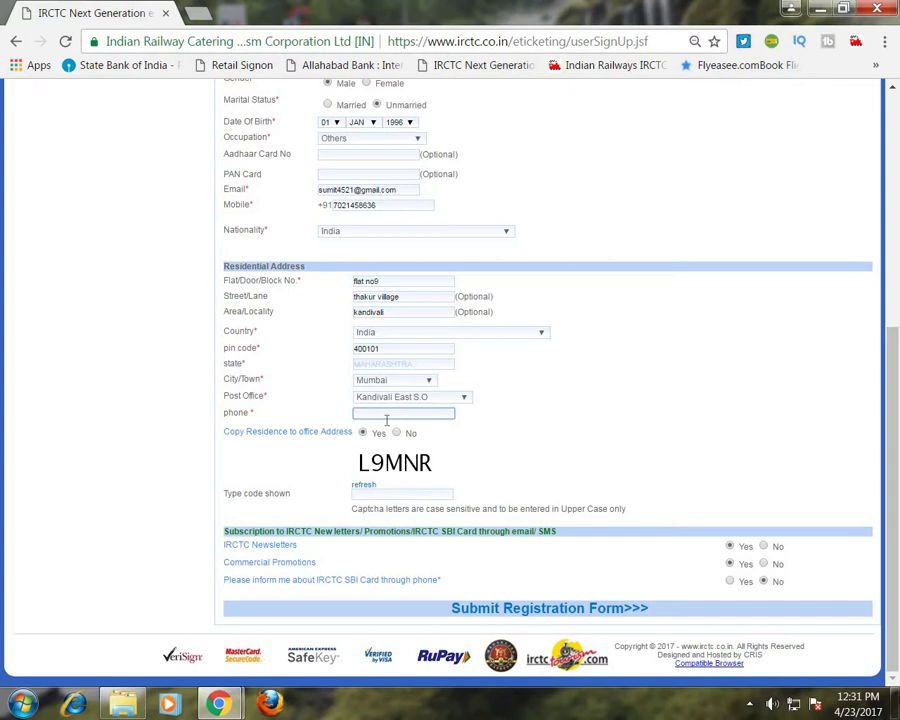
# Enter the residential phone number and the captcha code shown on the form.
pyautogui.click(369, 504)
pyautogui.click(385, 494)
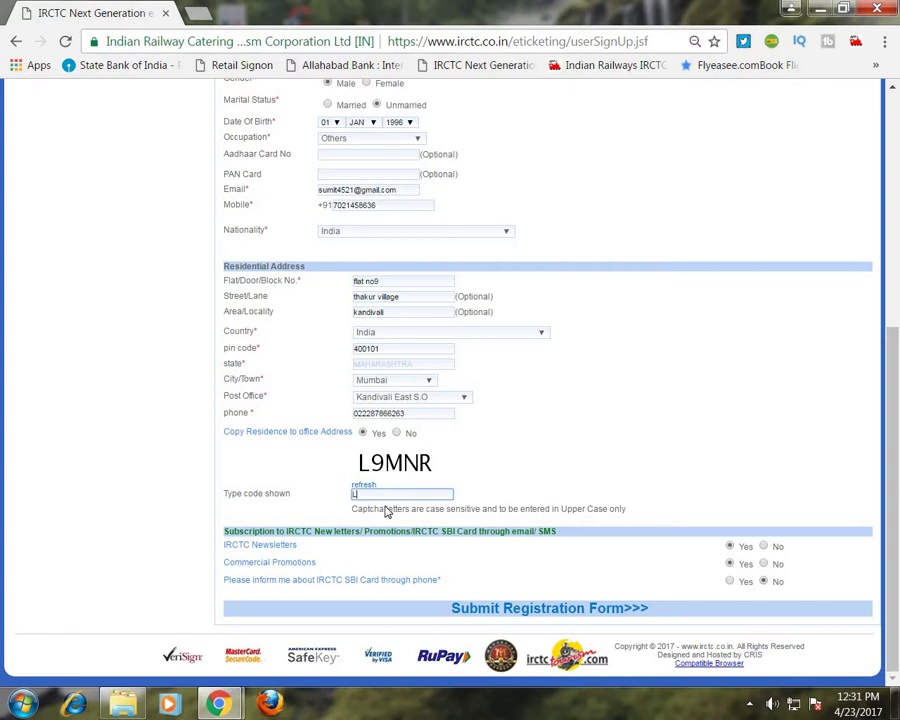
pyautogui.write('L9MNR')
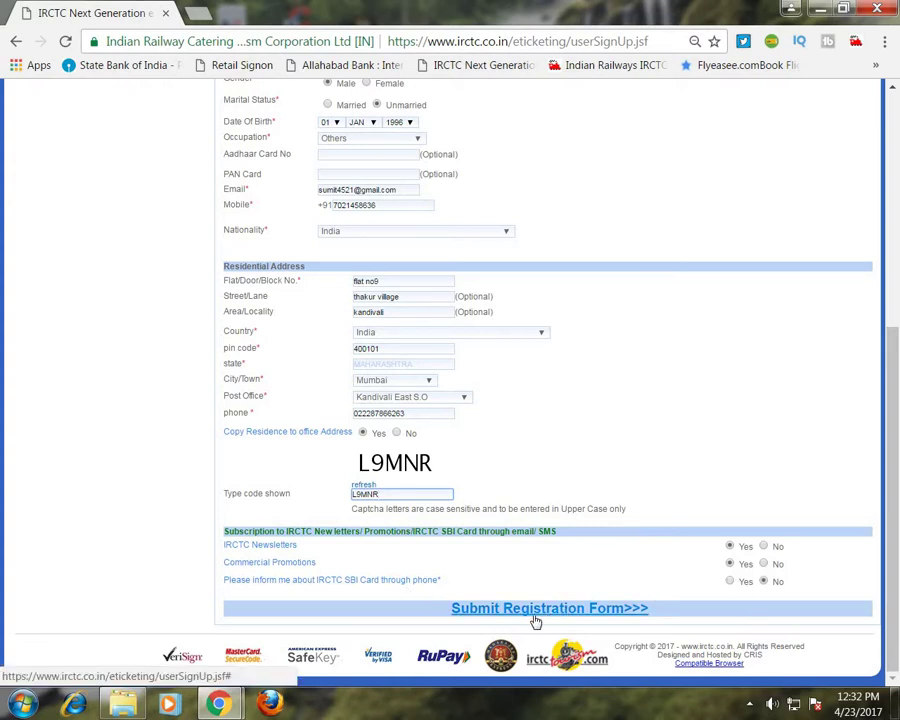
# Submit the registration form and accept the newsletter and e-mail/mobile validation prompts.
pyautogui.moveTo(452, 614); pyautogui.dragTo(667, 623)
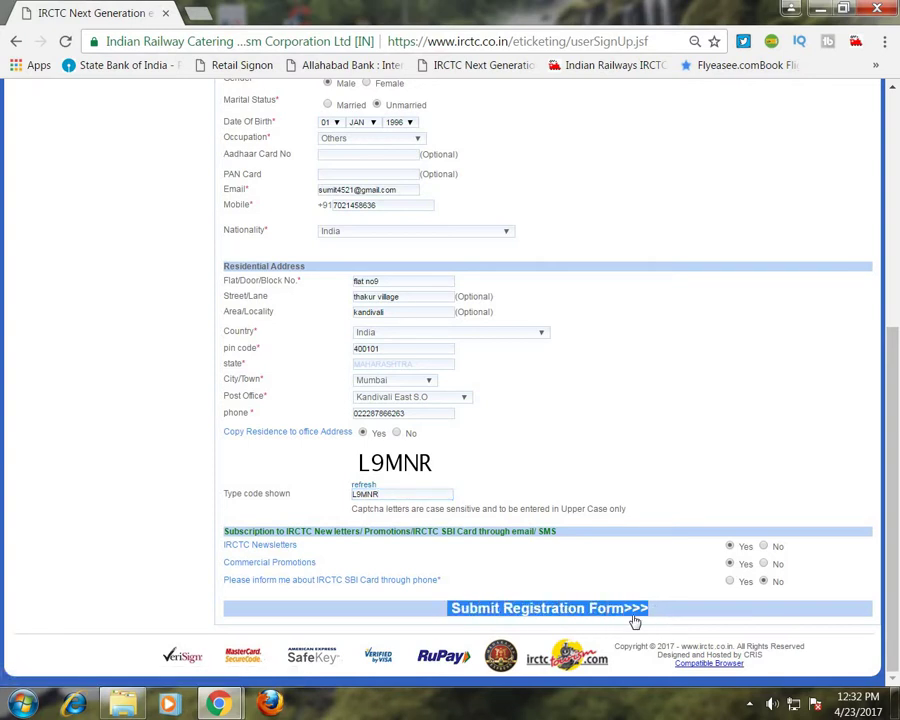
pyautogui.click(585, 617)
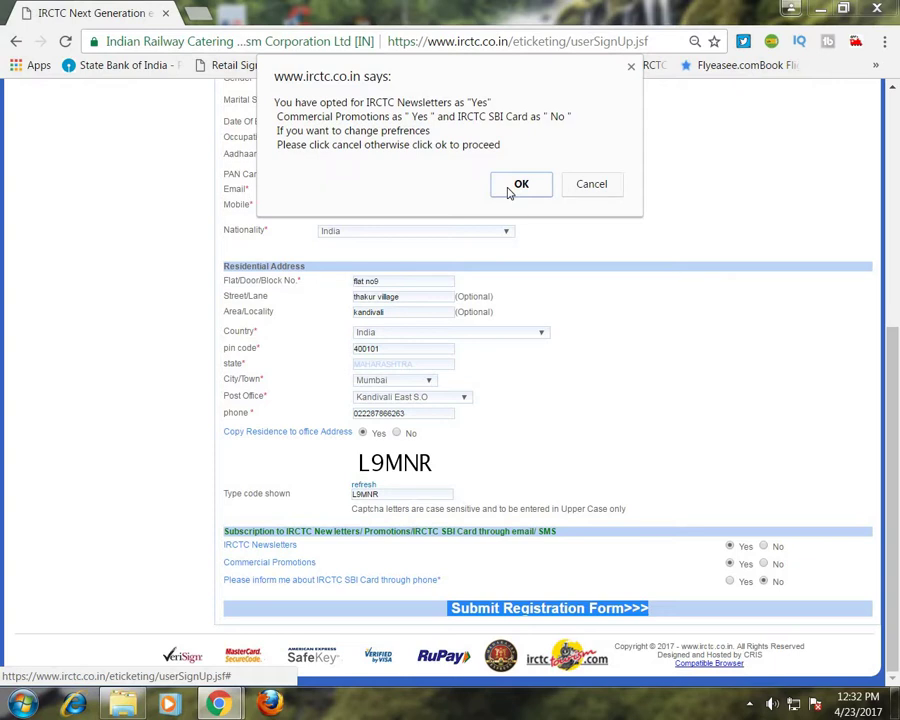
pyautogui.click(510, 187)
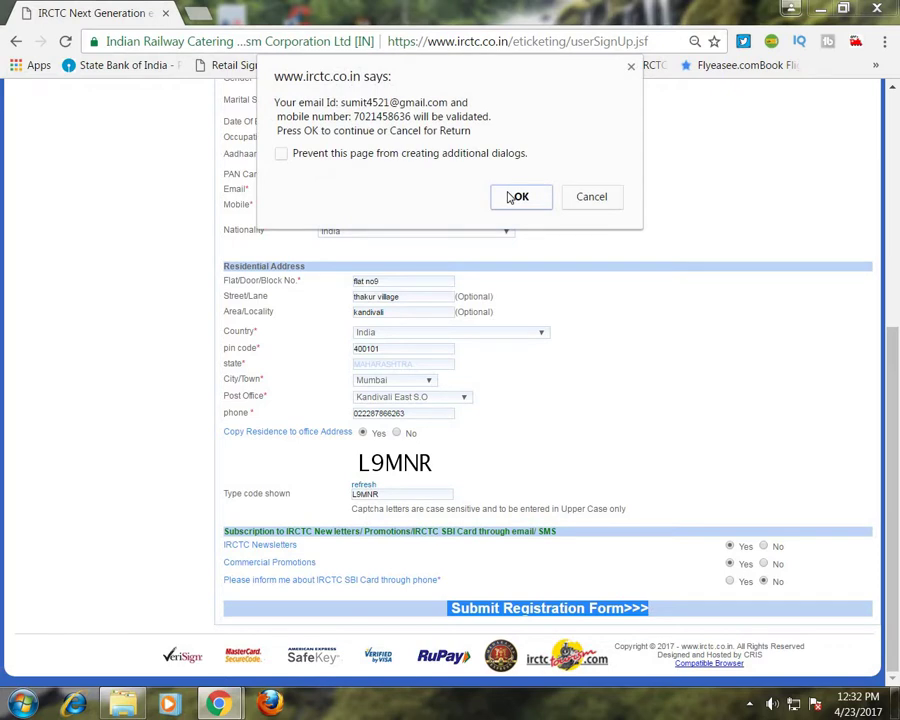
pyautogui.click(517, 197)
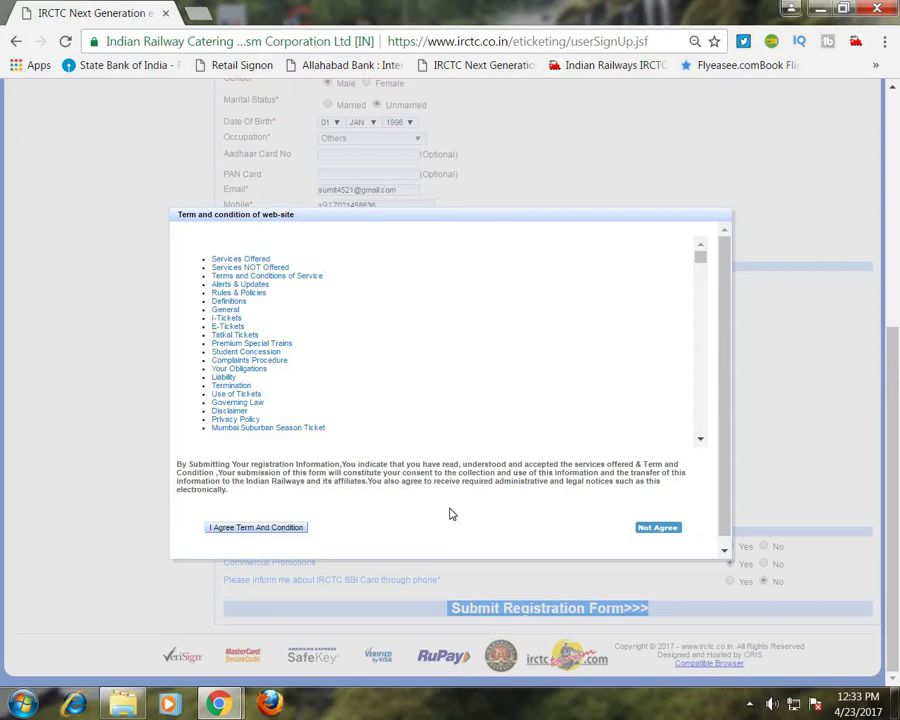
# Scroll down the Terms and Conditions dialog and accept 'I Agree Term And Condition'.
pyautogui.scroll(-1, 451, 514)
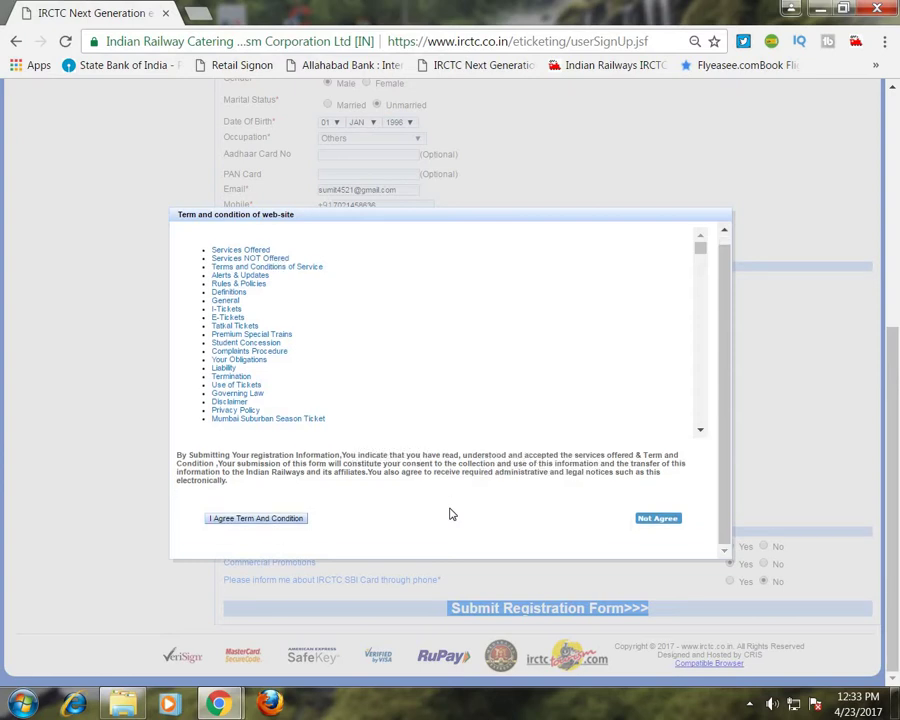
pyautogui.click(243, 518)
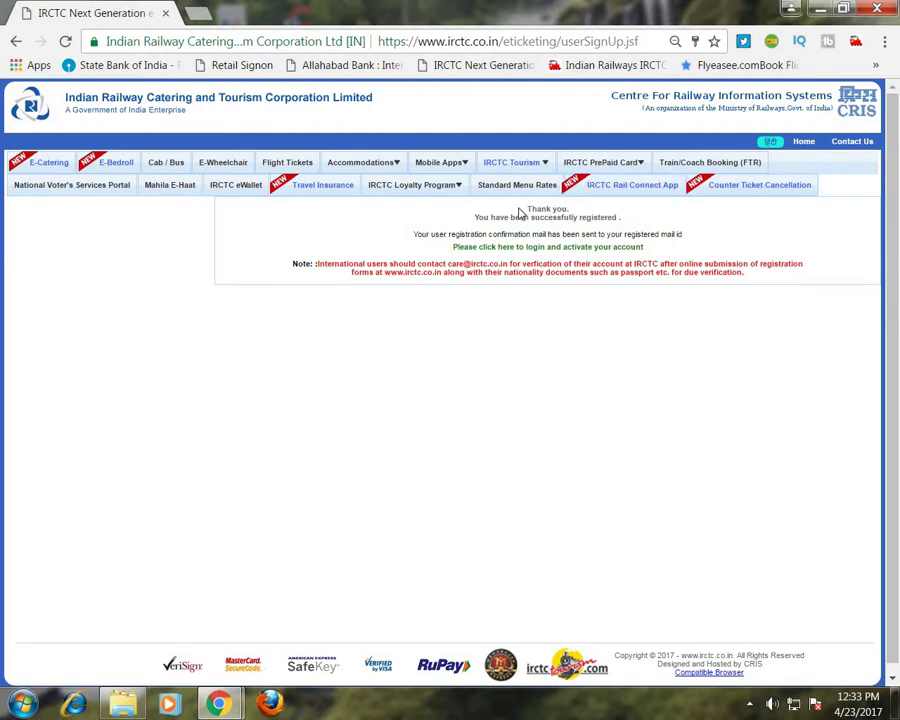
# Review the 'Thank you' registration confirmation, then follow the 'click here to login and activate your account' link.
pyautogui.moveTo(541, 213); pyautogui.dragTo(679, 241)
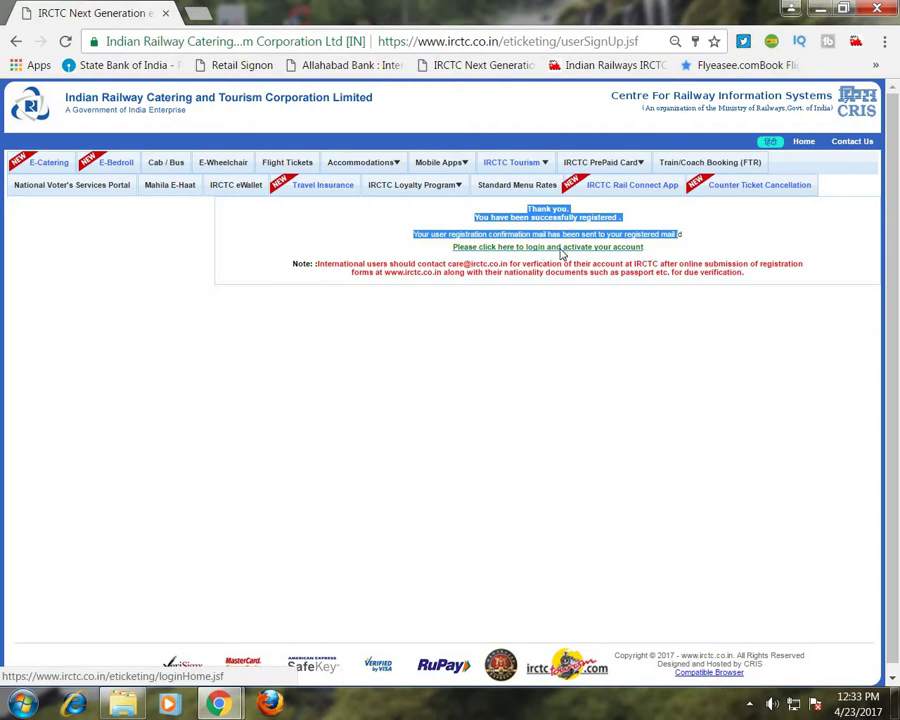
pyautogui.click(554, 412)
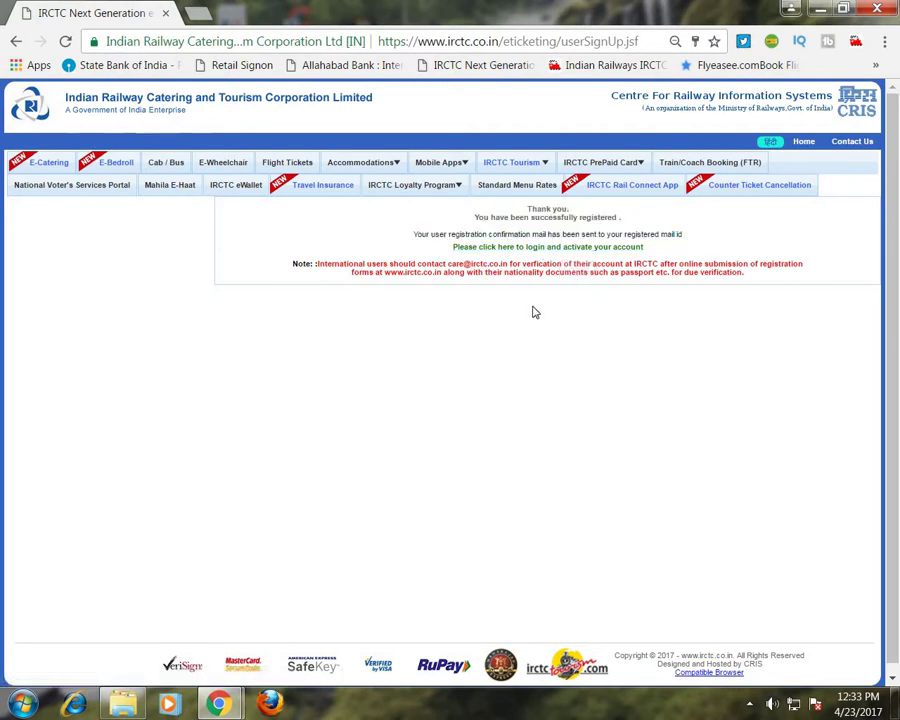
pyautogui.moveTo(528, 207); pyautogui.dragTo(598, 210)
pyautogui.moveTo(455, 246); pyautogui.dragTo(643, 255)
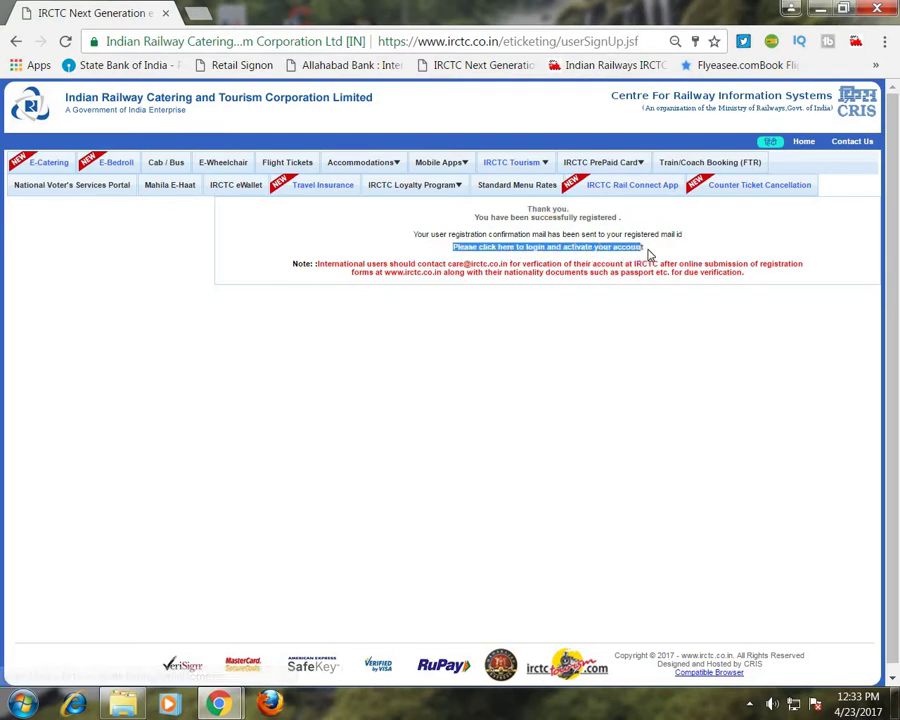
pyautogui.click(597, 255)
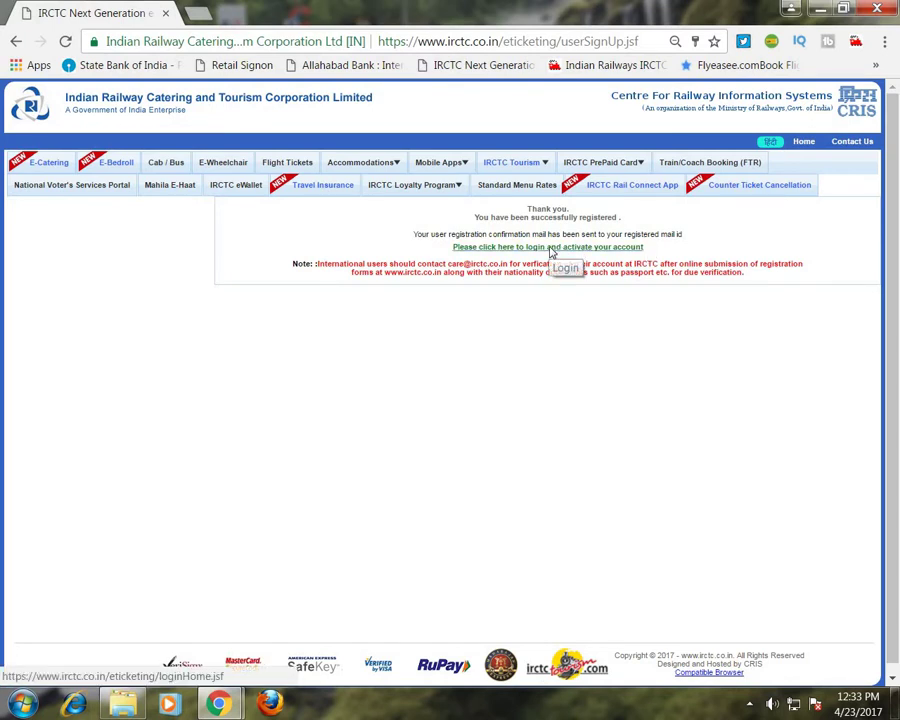
pyautogui.click(550, 253)
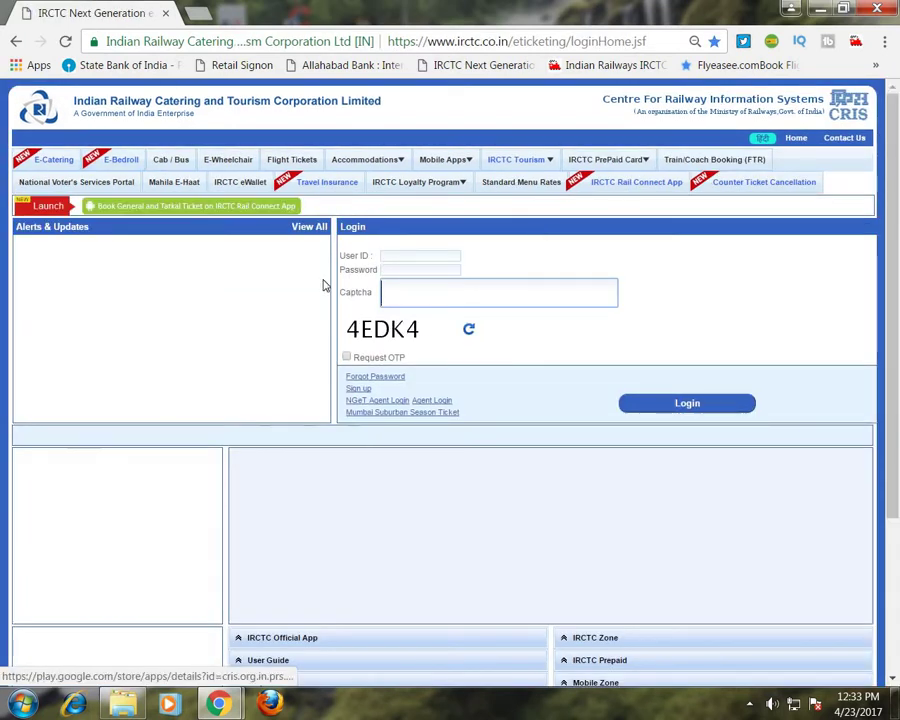
pyautogui.click(400, 256)
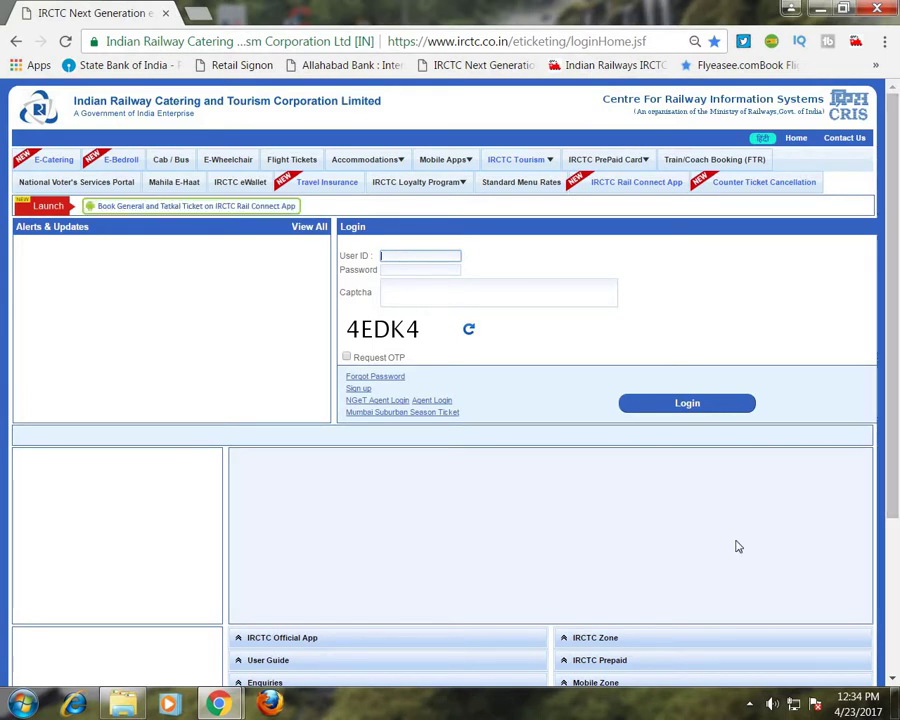
pyautogui.click(750, 705)
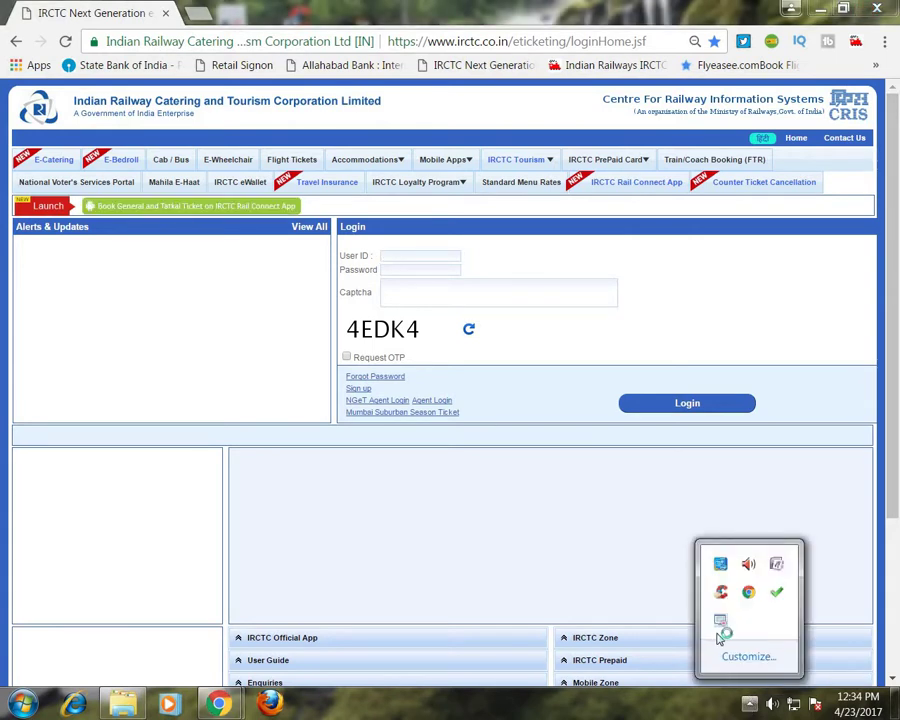
pyautogui.rightClick(719, 622)
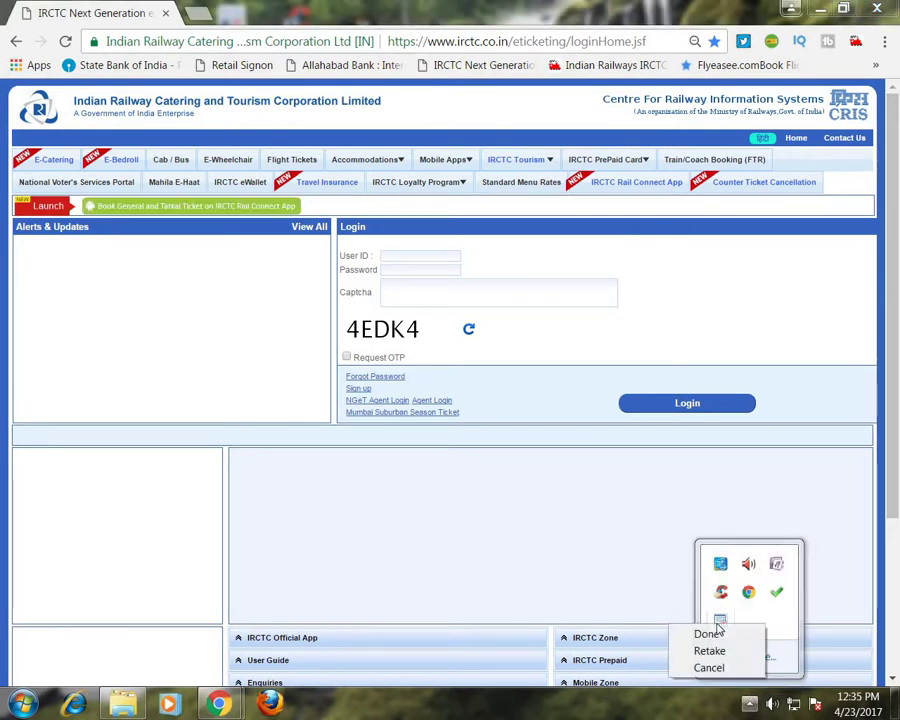